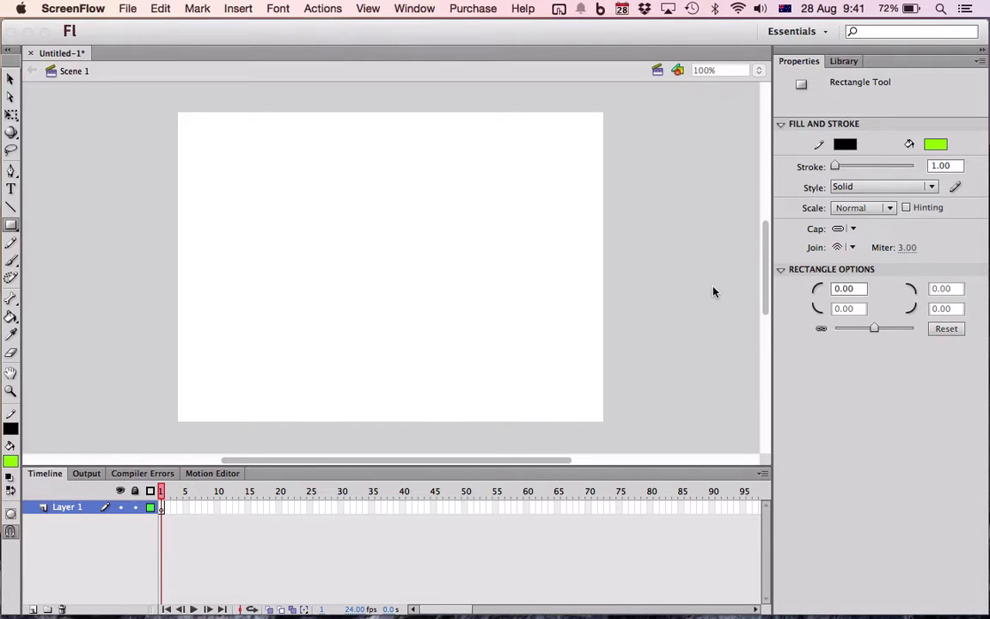
Draw a 132×62 green rectangle with a black outline on the stage and select it.
click(9, 204)
drag(236, 206, 340, 253)
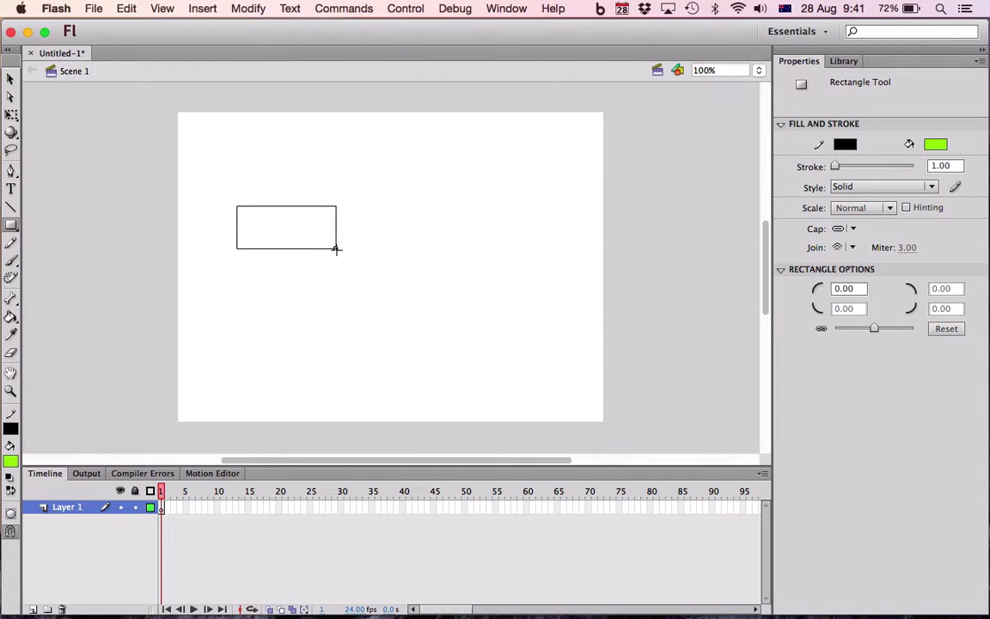
click(11, 79)
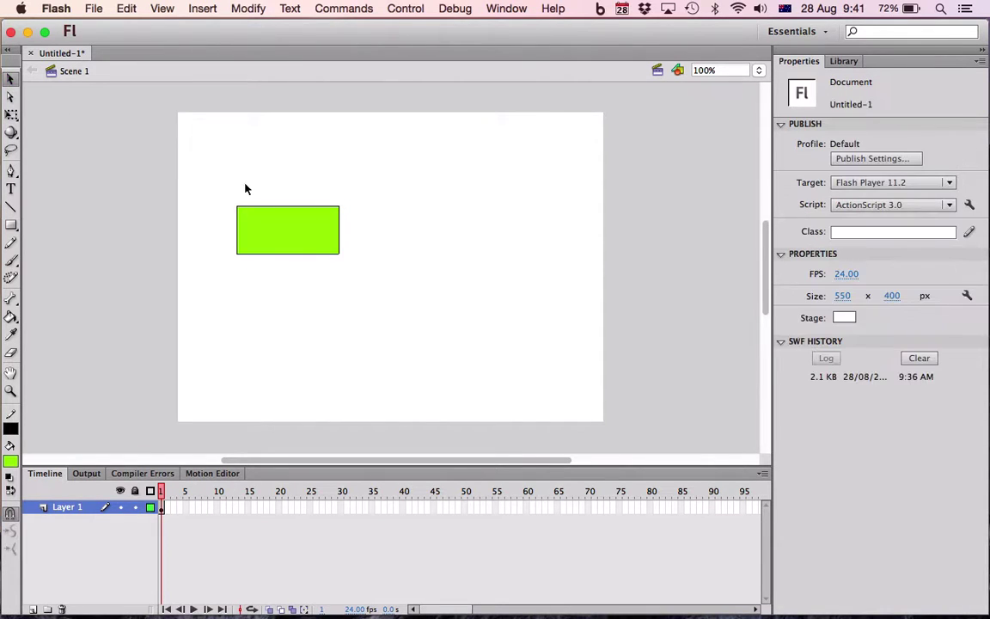
drag(221, 182, 365, 289)
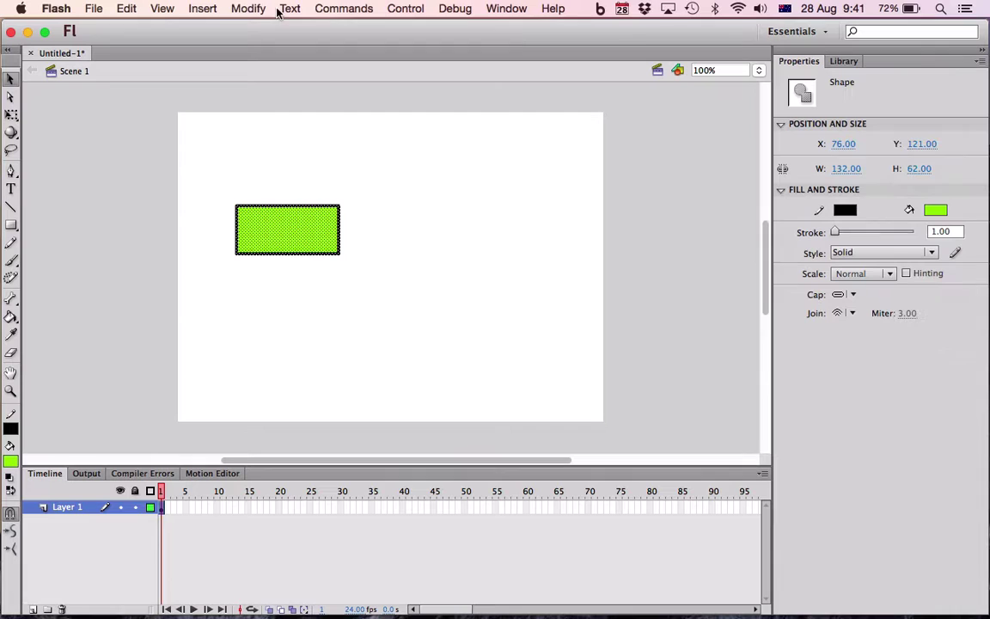
Convert the selected green rectangle into a Button symbol named btnNext.
click(248, 9)
click(288, 50)
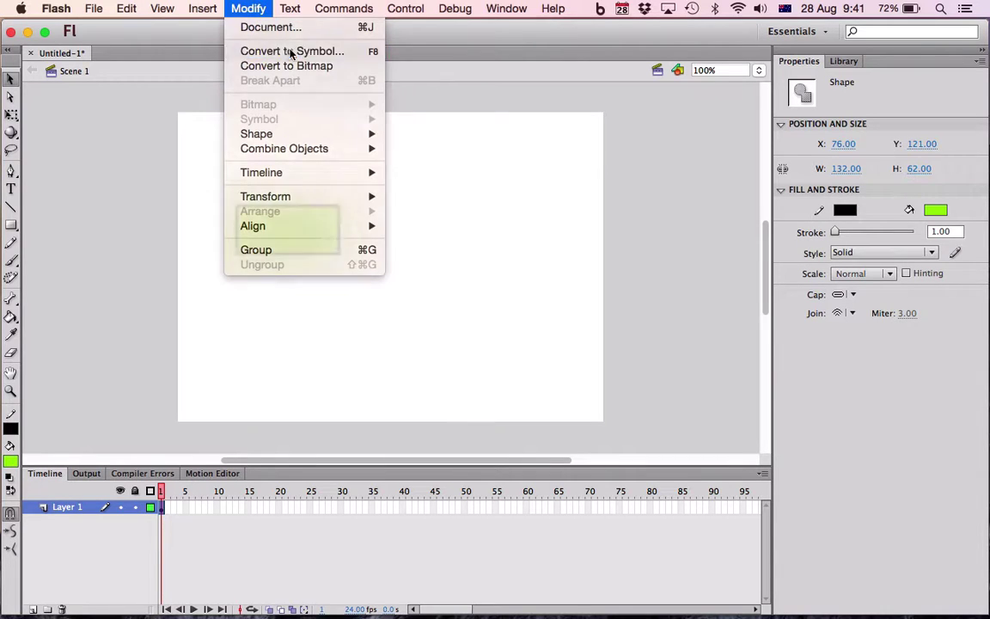
click(115, 149)
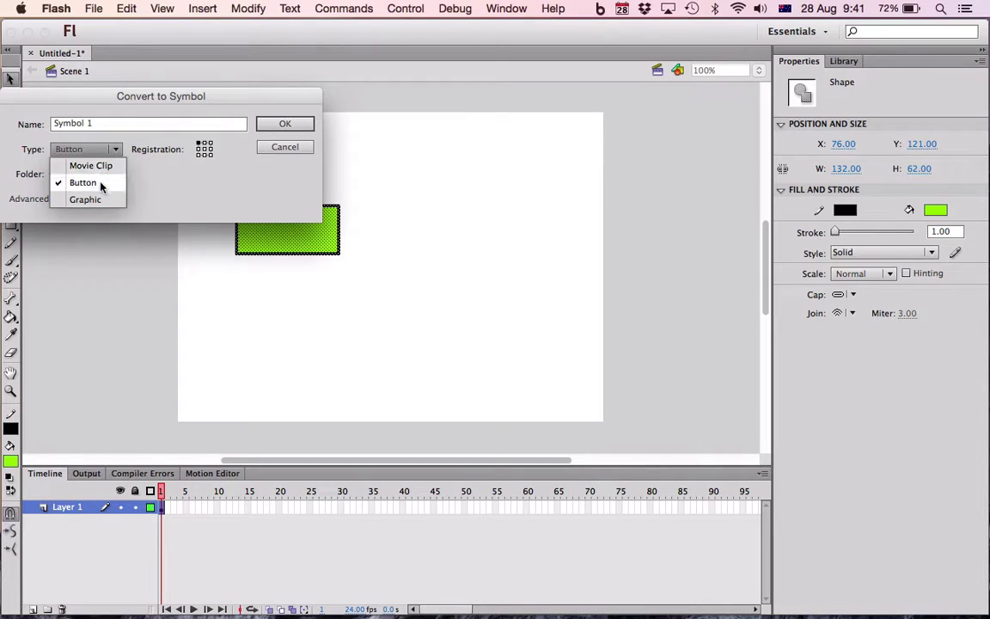
click(99, 122)
drag(99, 122, 26, 120)
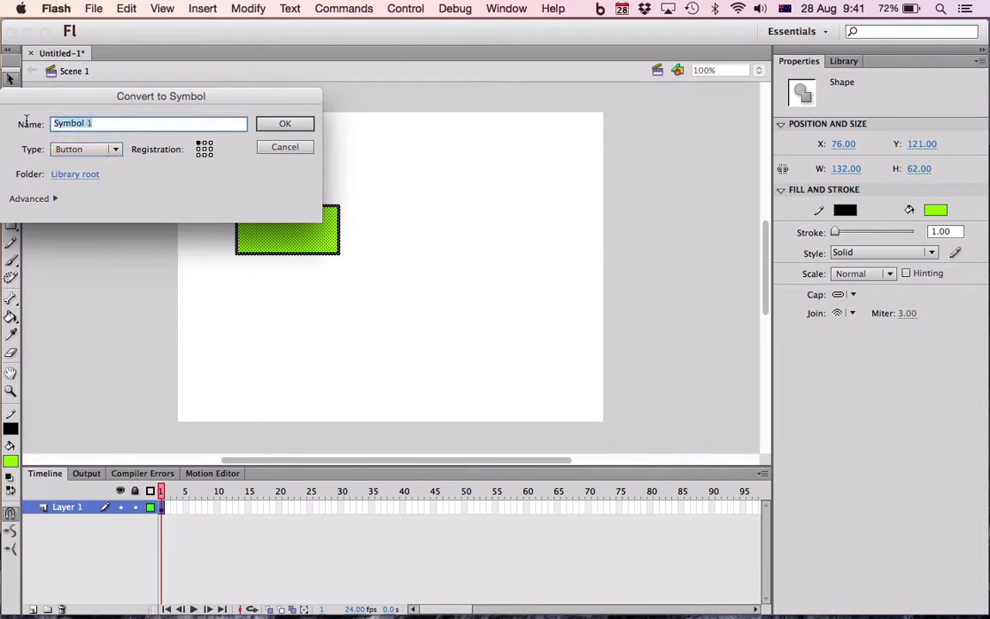
text(btn)
text(Ne)
text(xtPg)
key(BackSpace)
key(BackSpace)
click(284, 124)
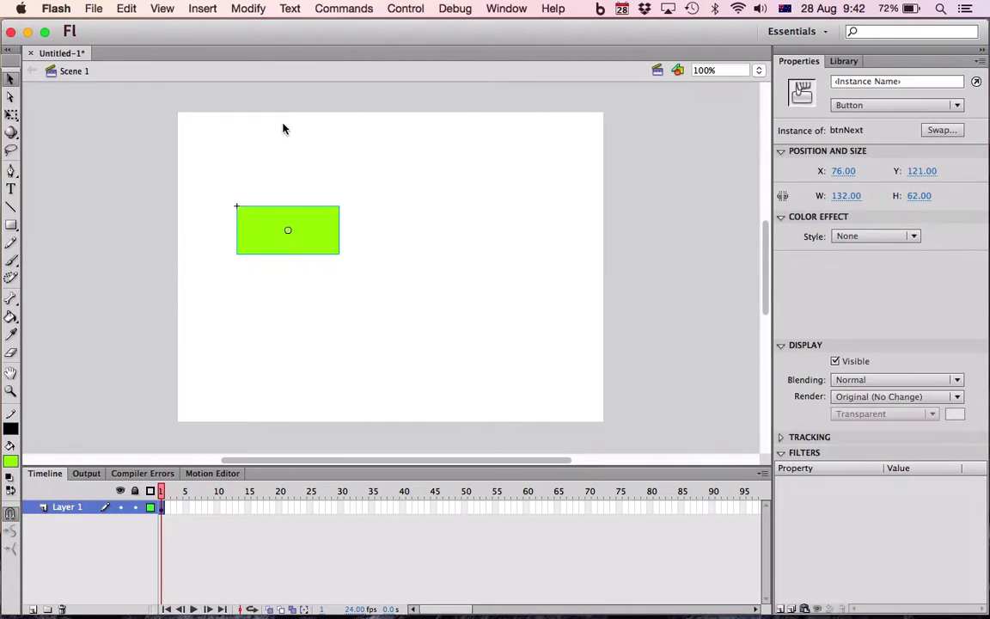
Inside btnNext, insert a keyframe on the Over state frame.
double_click(316, 227)
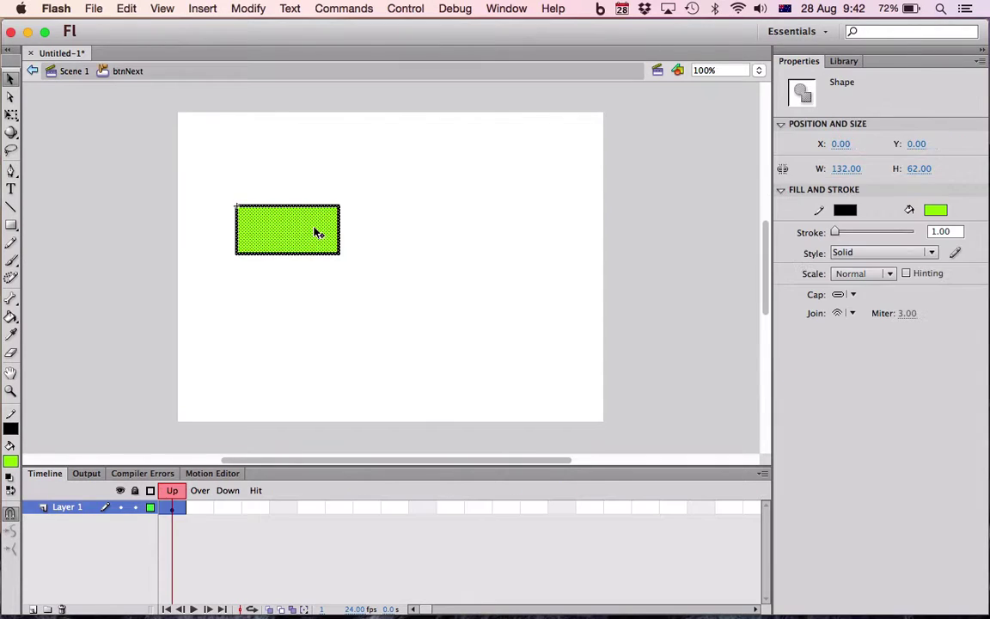
click(204, 508)
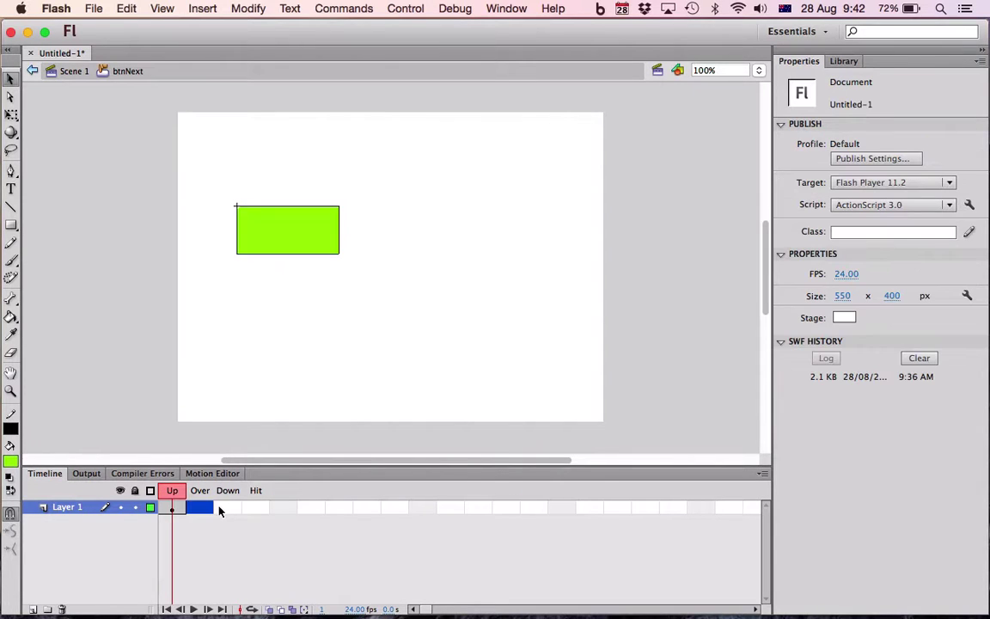
right_click(209, 513)
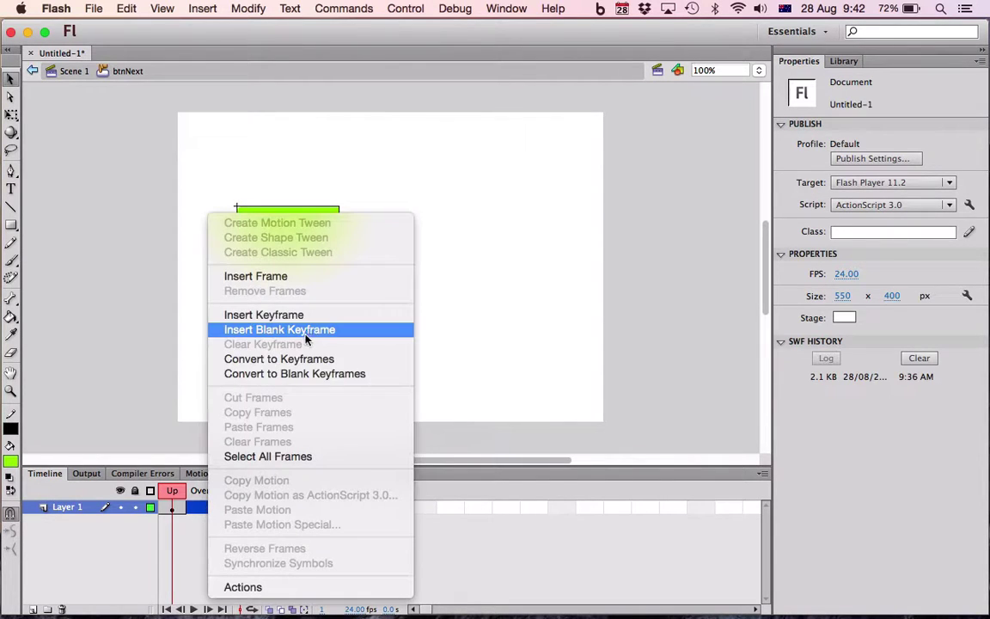
click(324, 319)
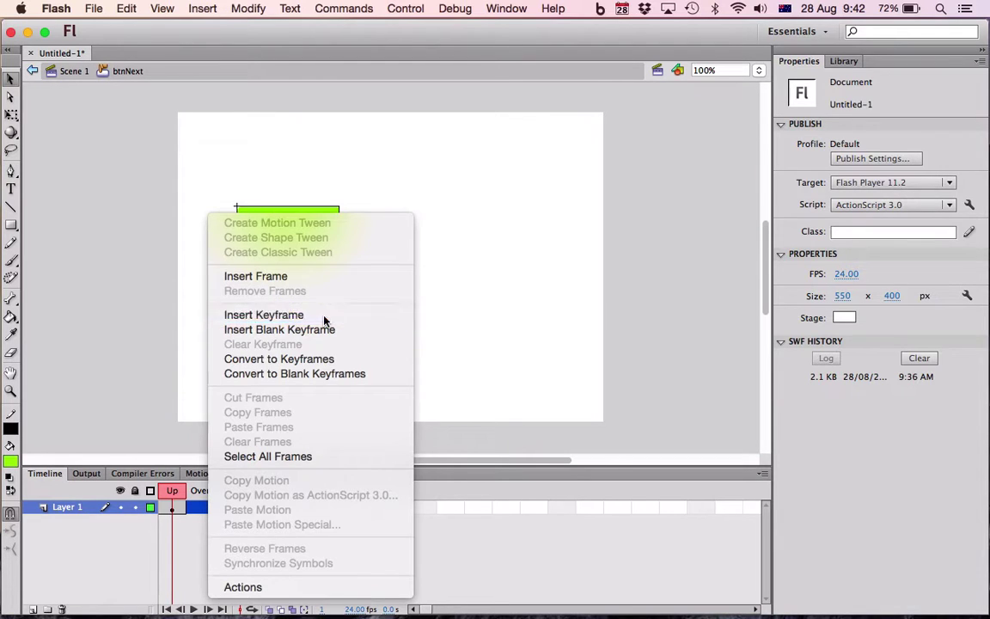
Fill the Over-state rectangle dark red with the Paint Bucket and return to Scene 1.
click(86, 344)
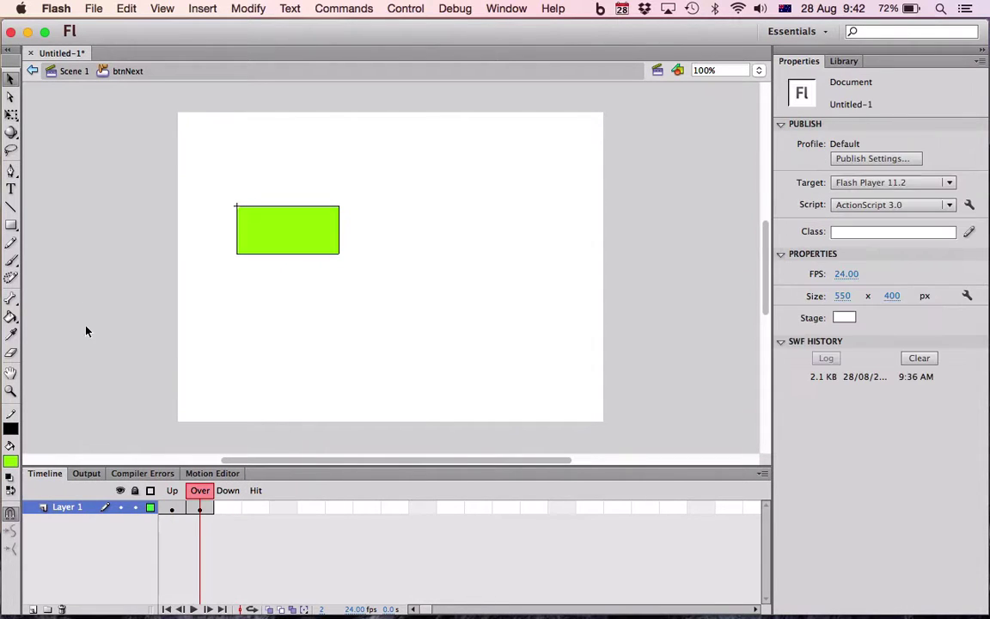
click(11, 316)
click(11, 462)
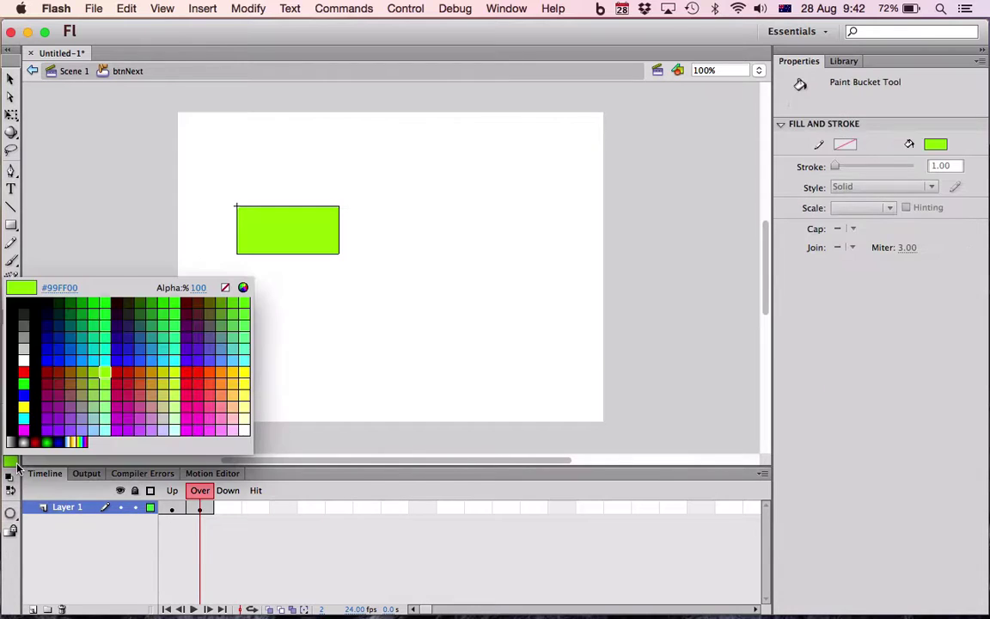
click(55, 375)
click(272, 222)
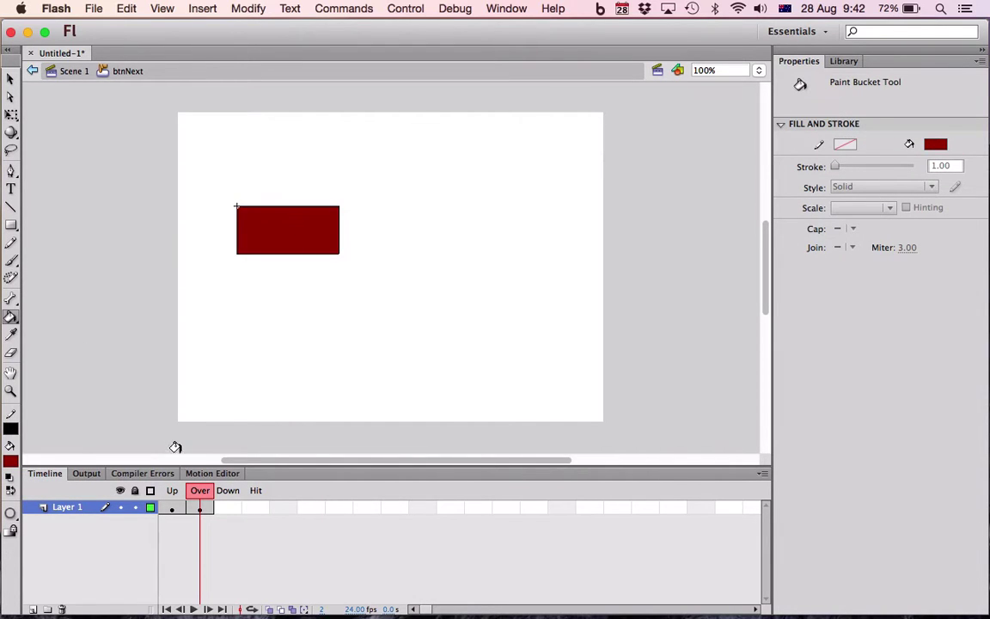
click(74, 72)
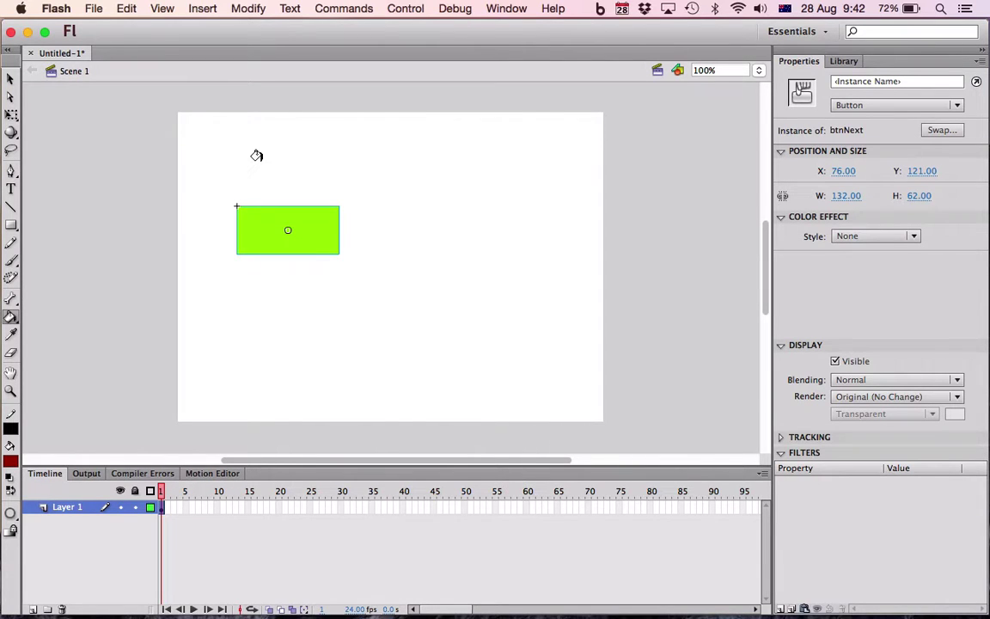
Test the movie to confirm the dark red hover, then close the test and deselect the button.
key(super+Return)
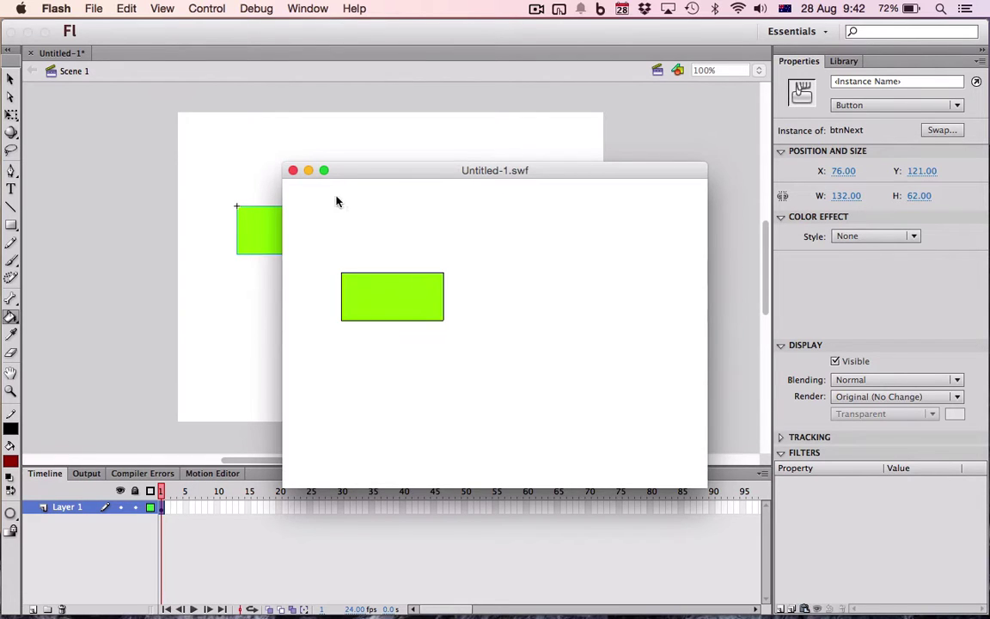
click(292, 170)
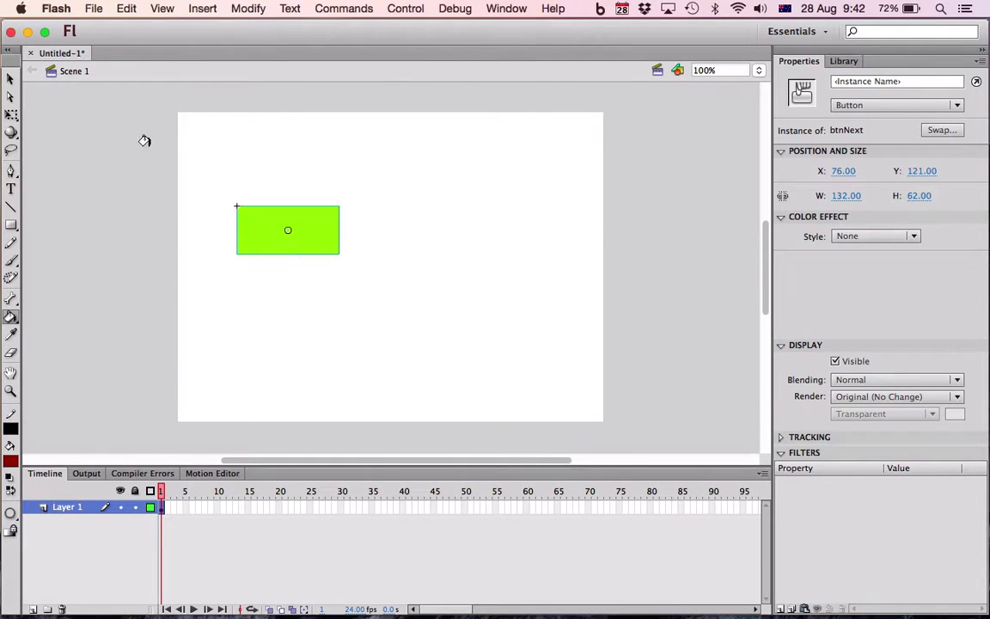
click(10, 79)
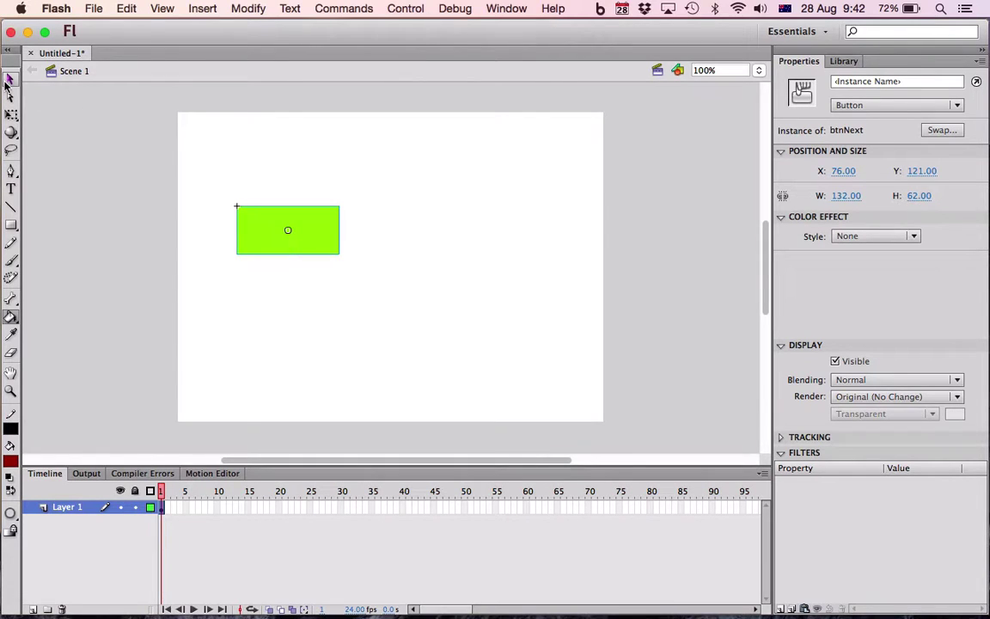
click(357, 341)
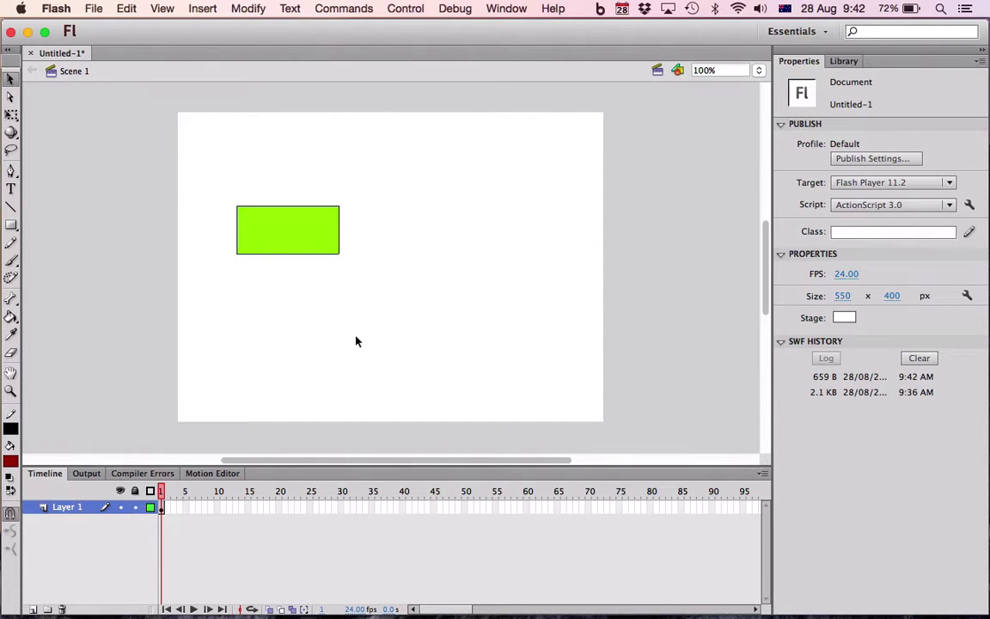
Copy the button click-listener code block from the Google Sites post, then return to Flash.
key(super+Tab)
click(262, 555)
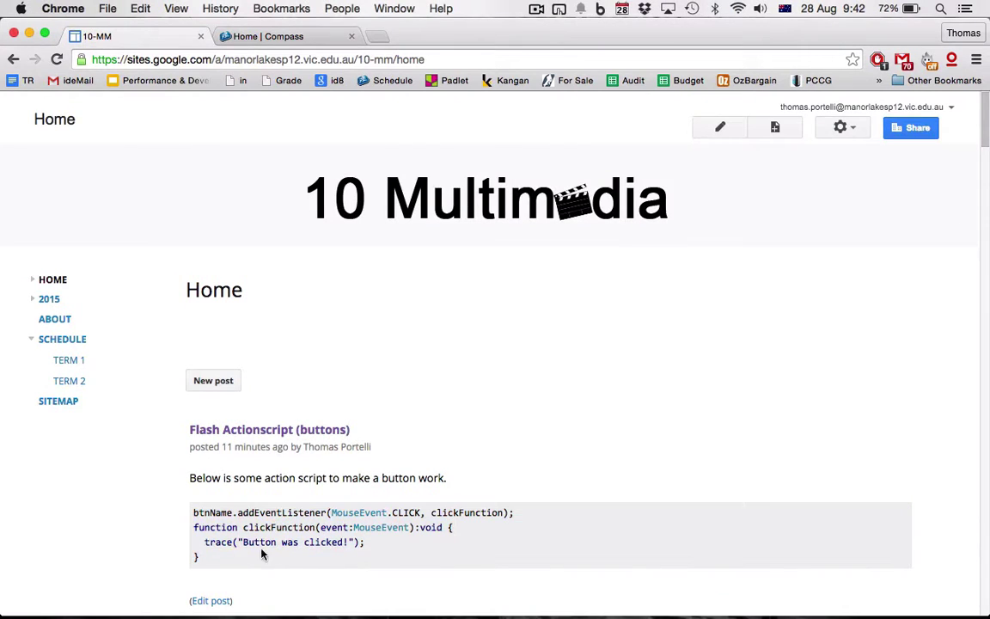
drag(203, 561, 194, 514)
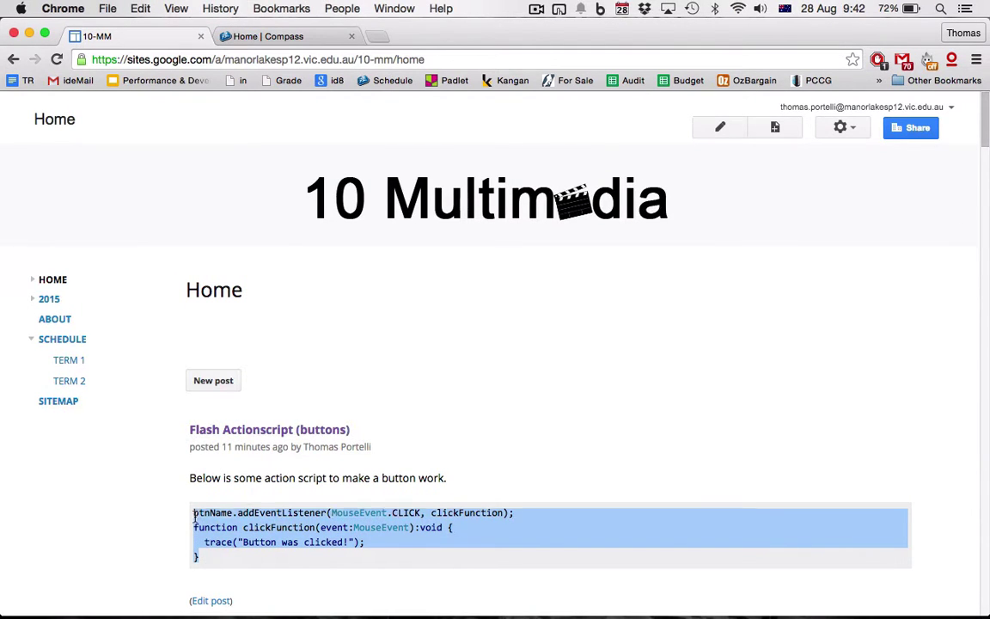
right_click(221, 520)
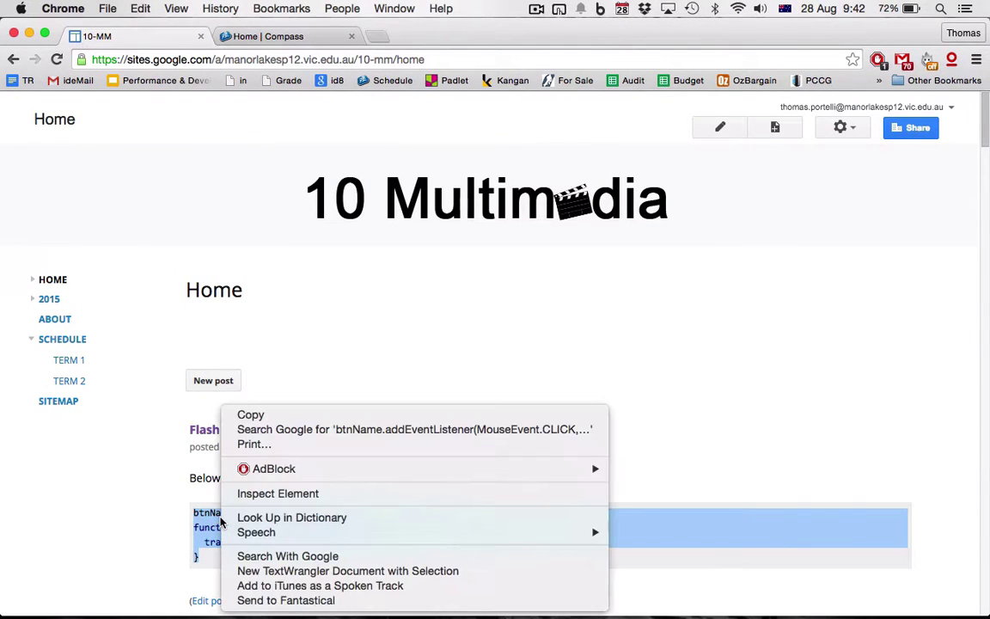
click(342, 415)
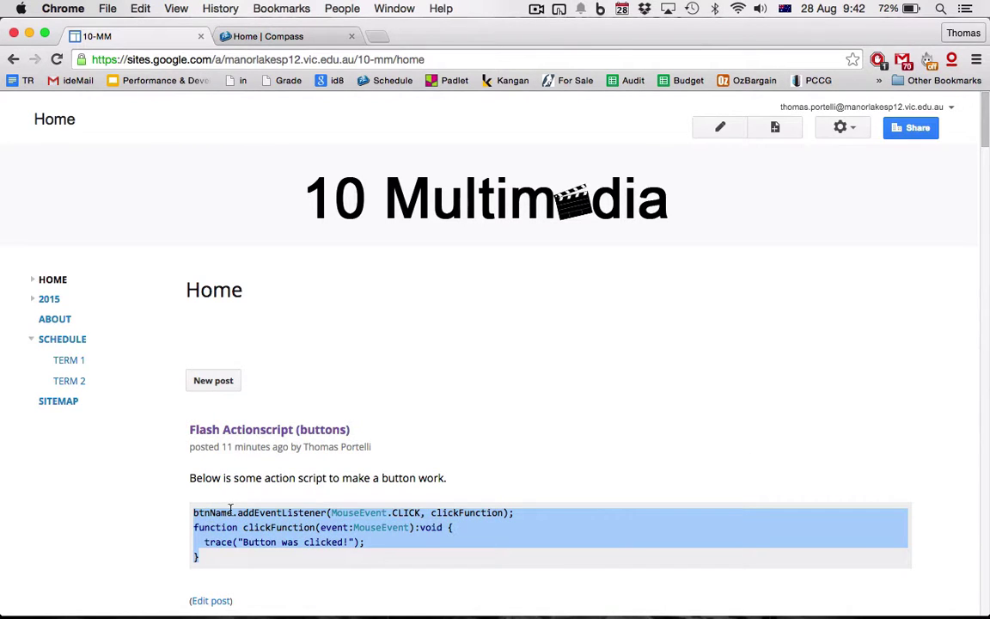
key(super+Tab)
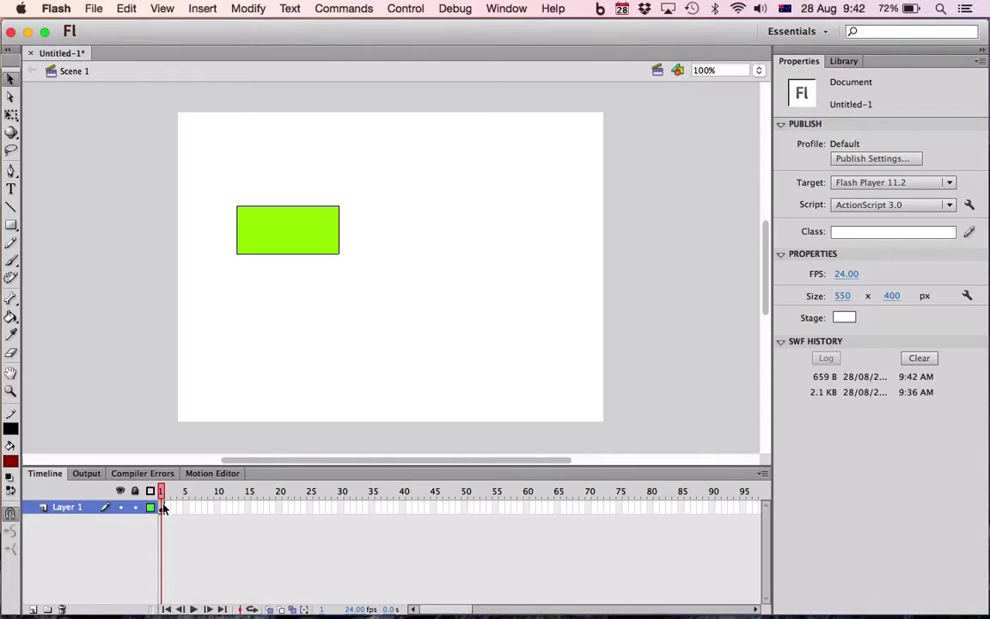
Paste the four-line click listener tracing 'Button was clicked!' into frame 1's Actions panel.
click(161, 509)
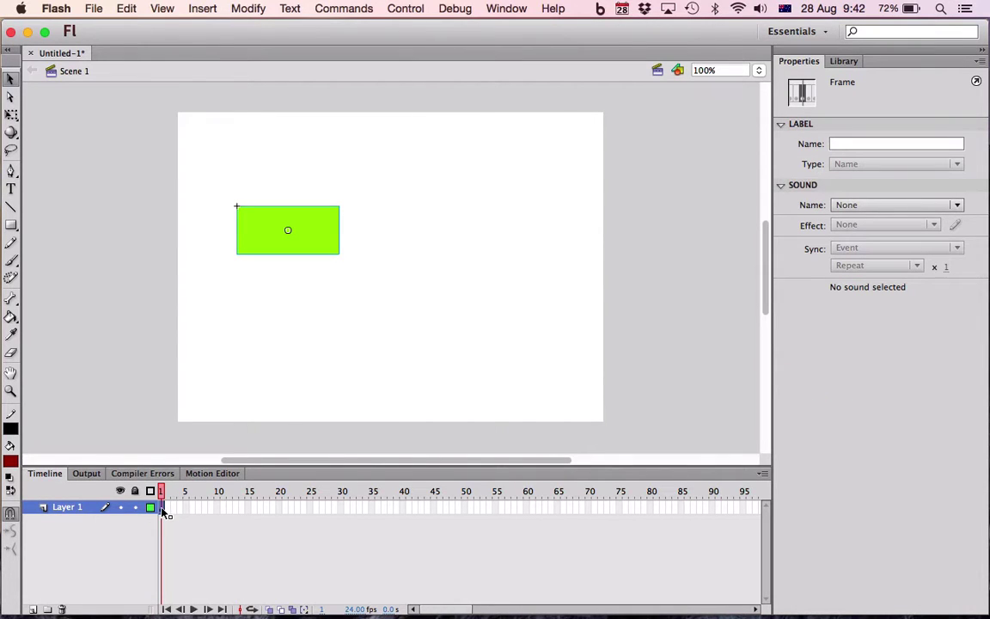
click(506, 8)
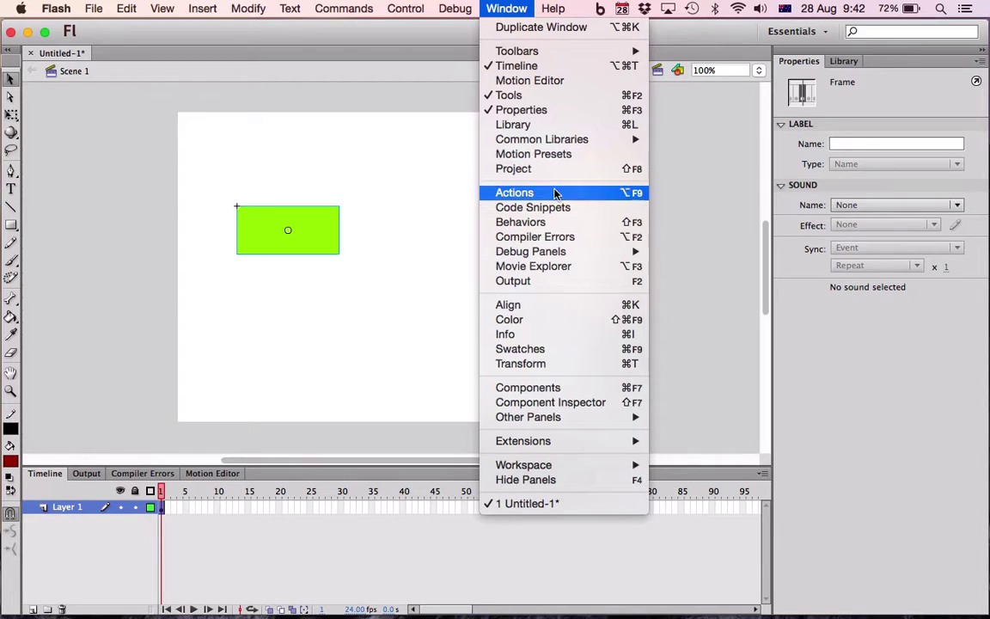
click(514, 192)
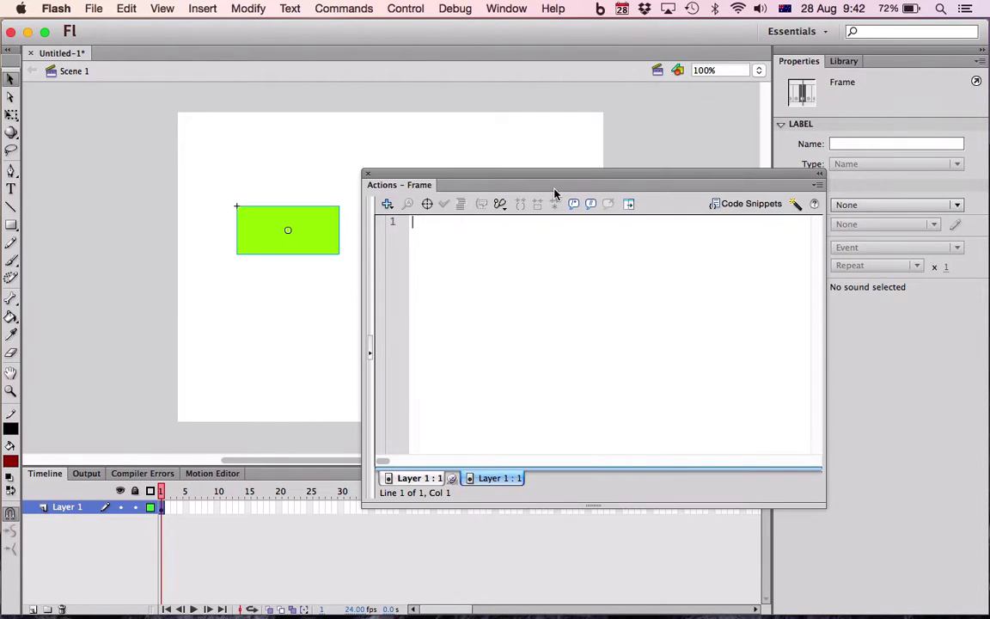
click(370, 348)
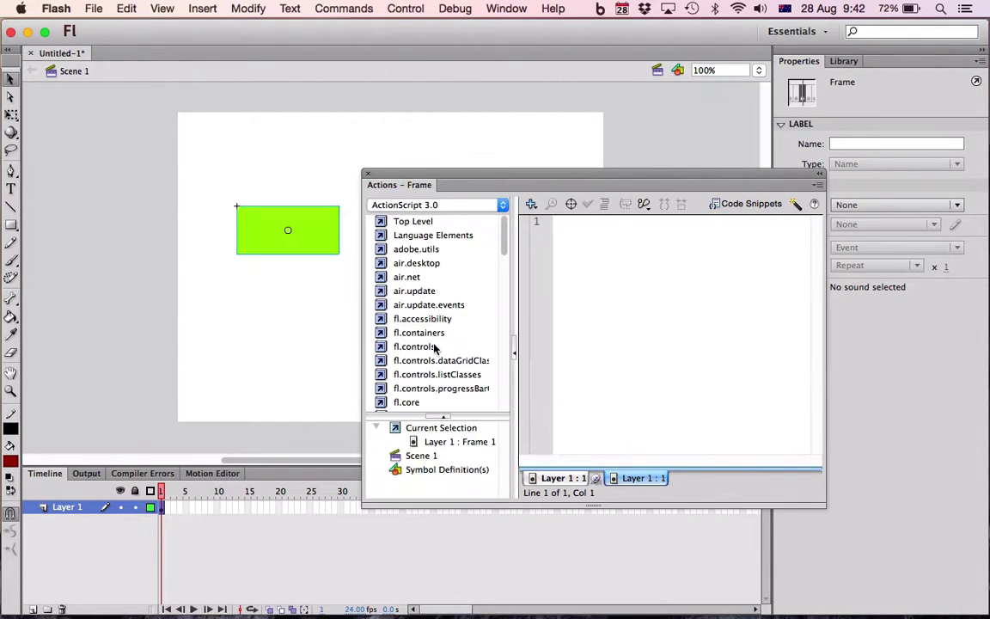
click(516, 350)
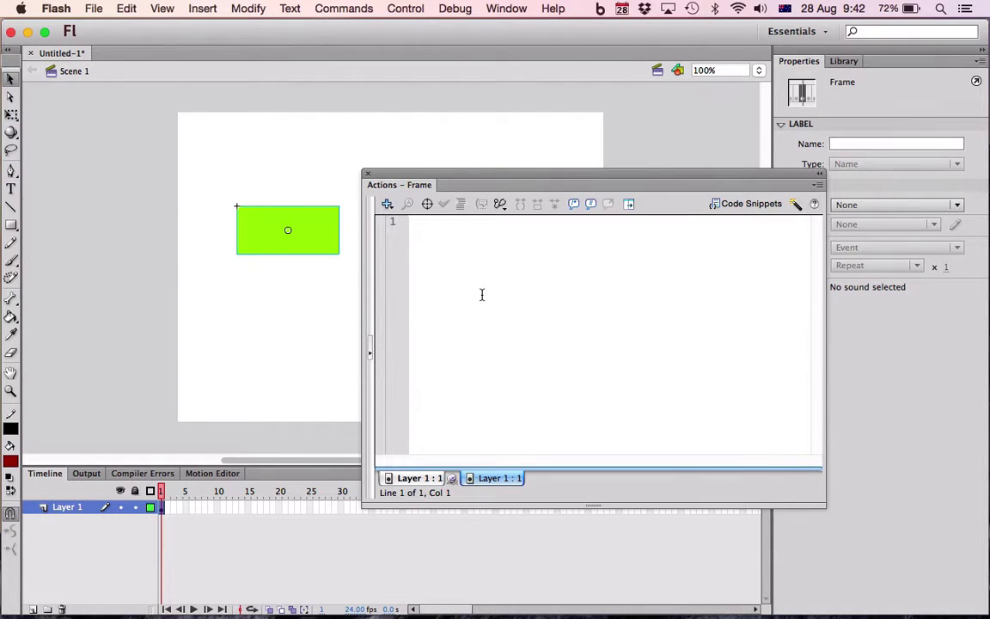
right_click(483, 295)
click(498, 350)
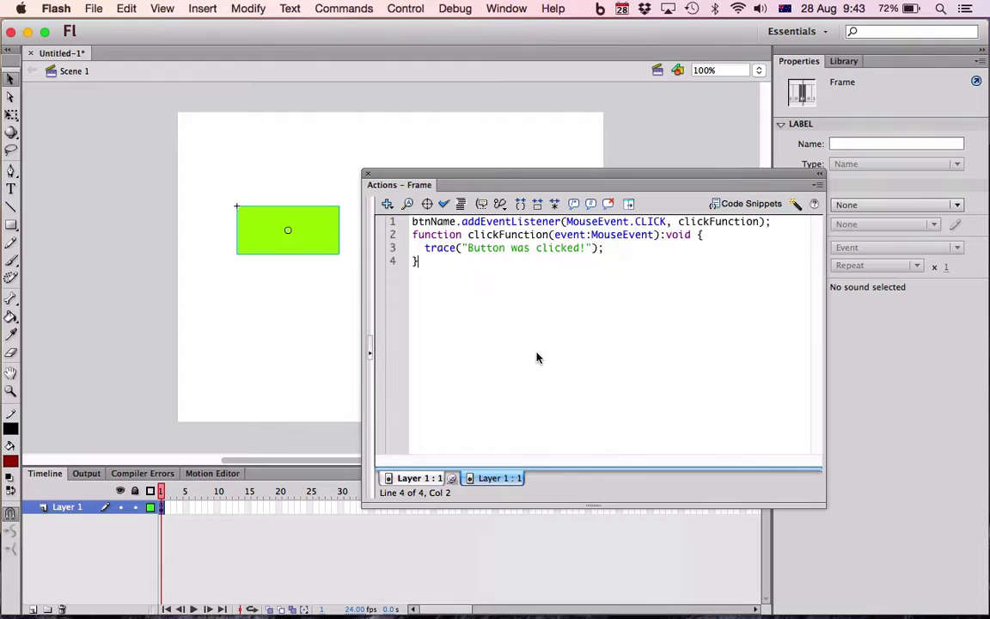
Insert frames on Layer 1 out to frame 15 and preview frame 9.
click(175, 509)
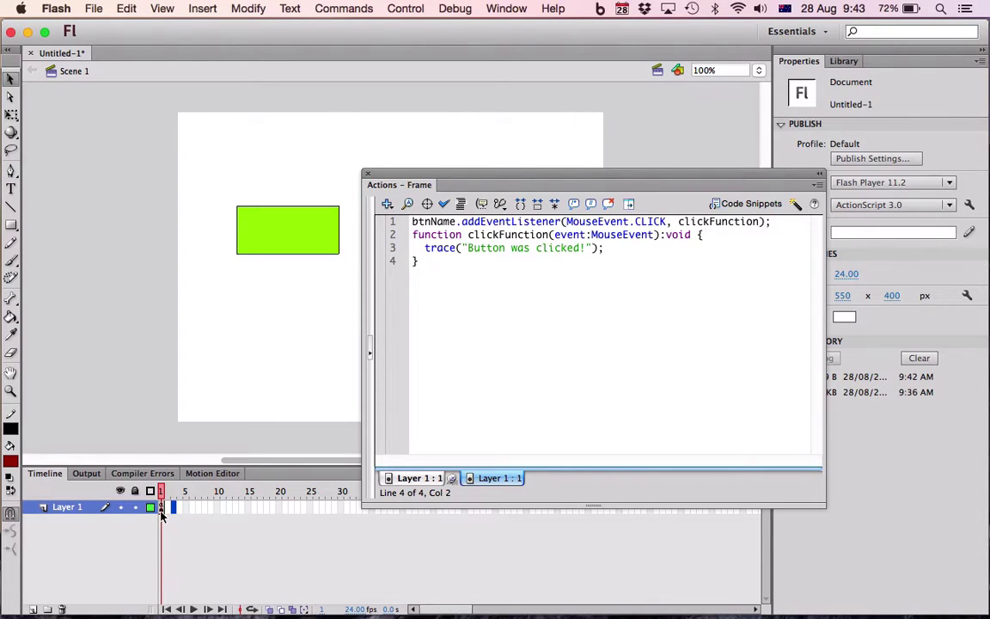
click(250, 509)
right_click(249, 509)
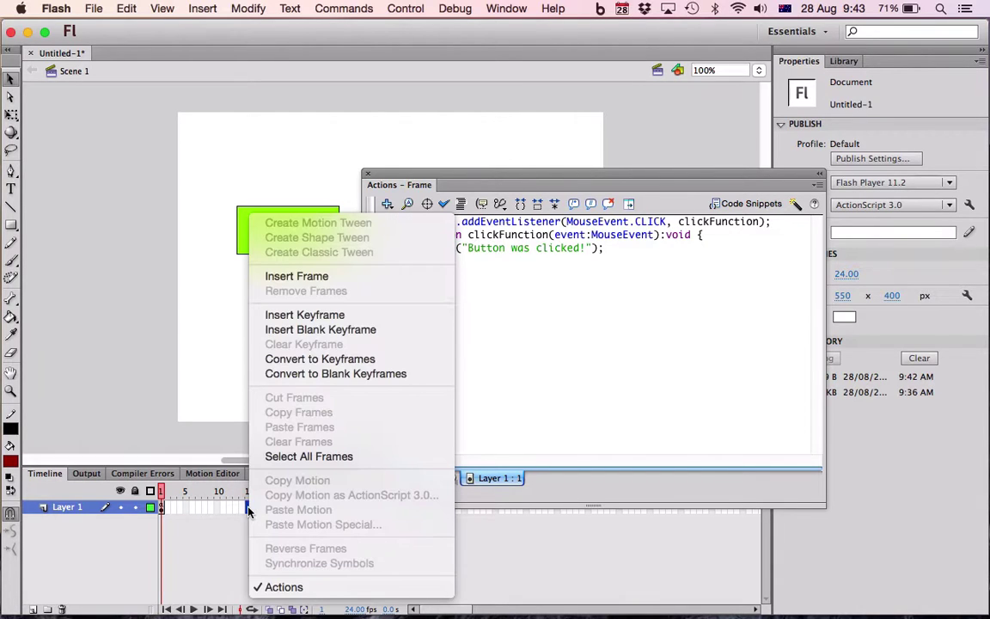
click(351, 279)
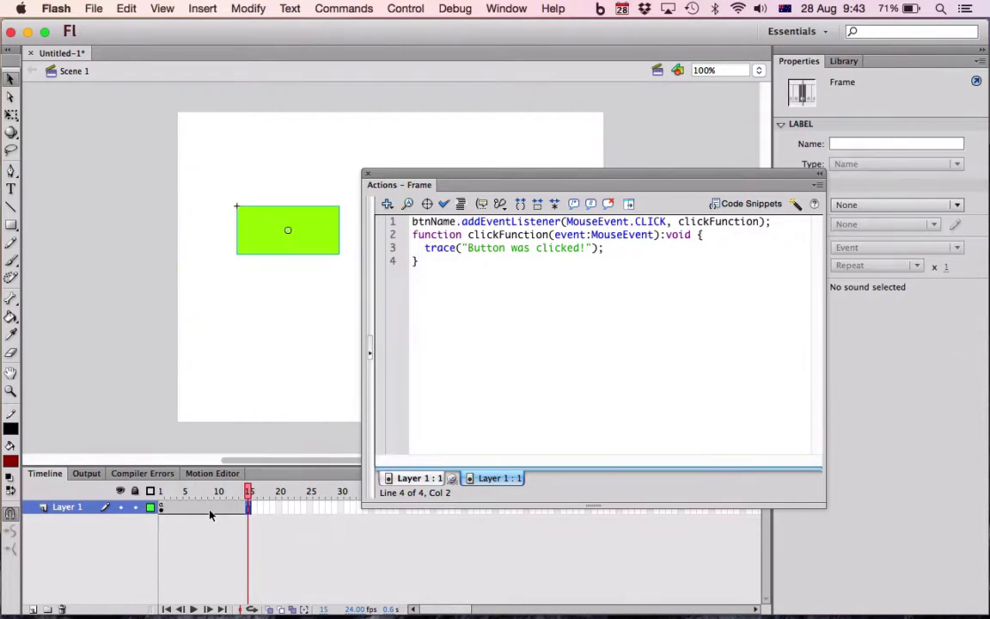
click(211, 509)
Add a stop(); line at the top of frame 1's script above the listener.
click(163, 509)
click(412, 222)
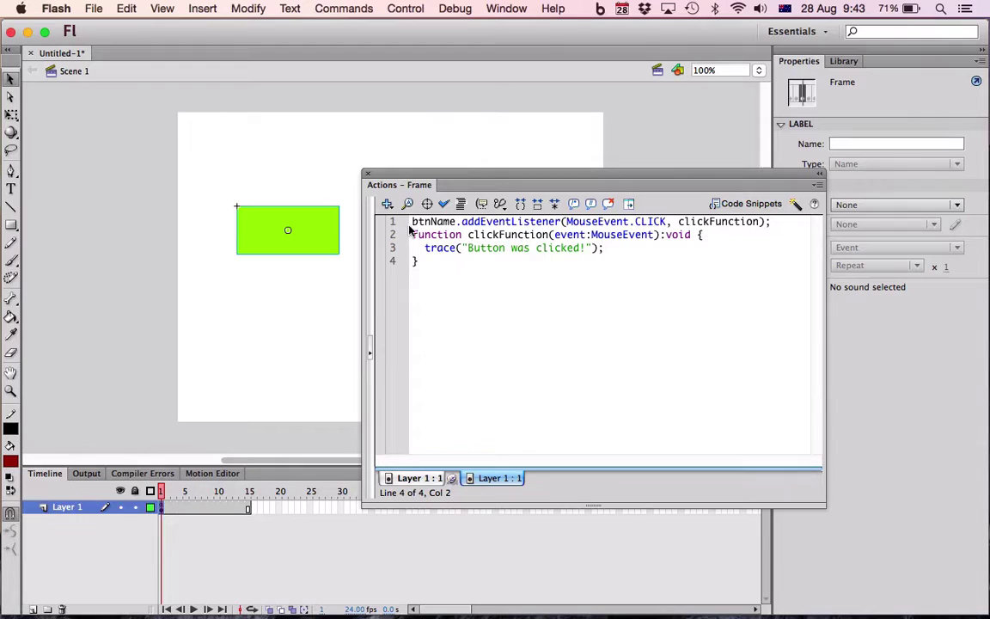
key(Return)
key(Return)
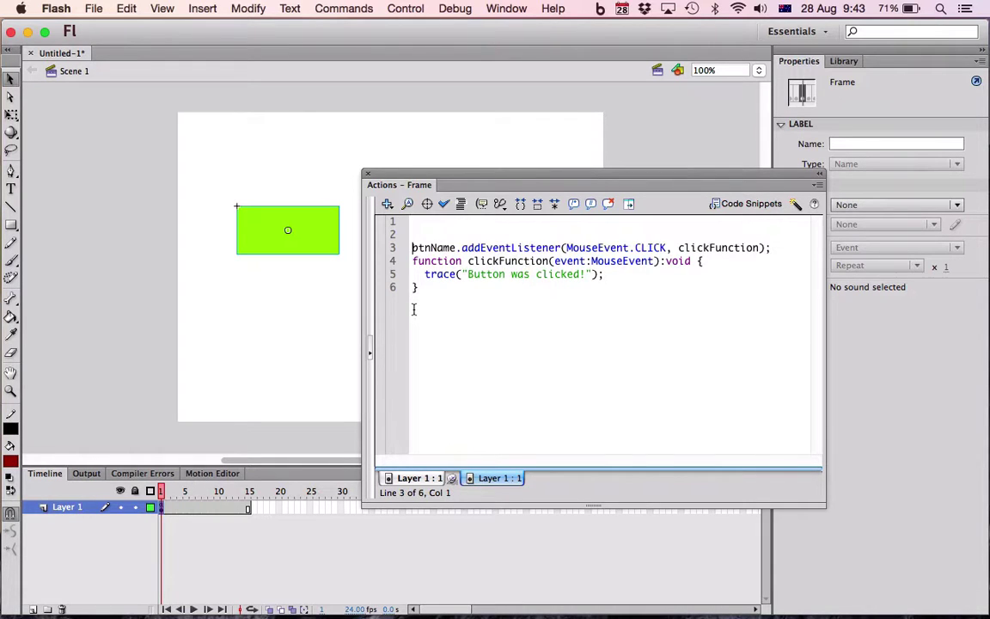
key(Up)
key(Up)
text(stop())
text(;)
drag(455, 222, 405, 223)
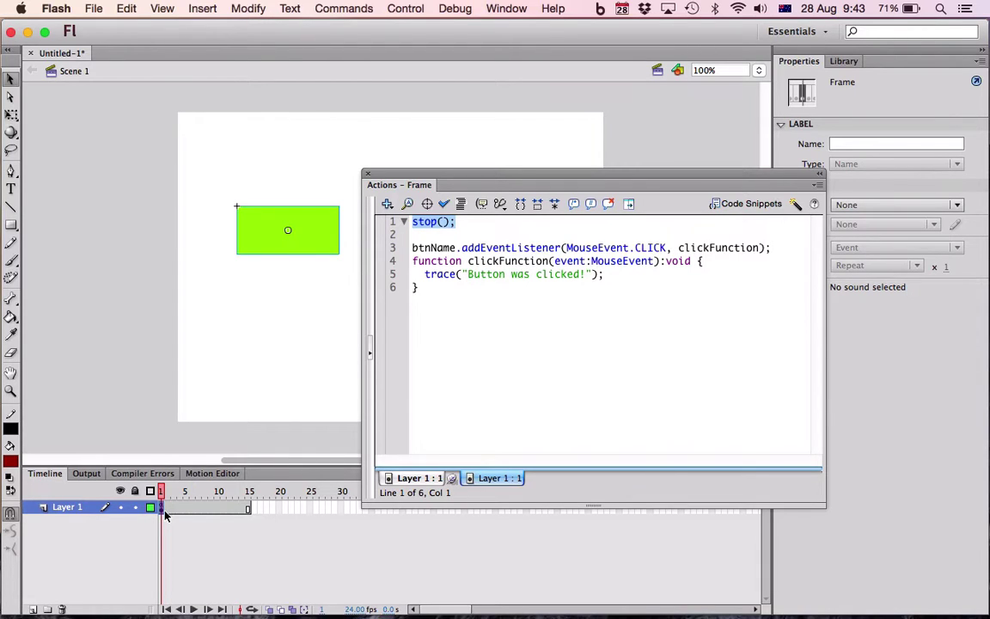
Name the green button instance btnStart in Properties and copy the name.
click(148, 441)
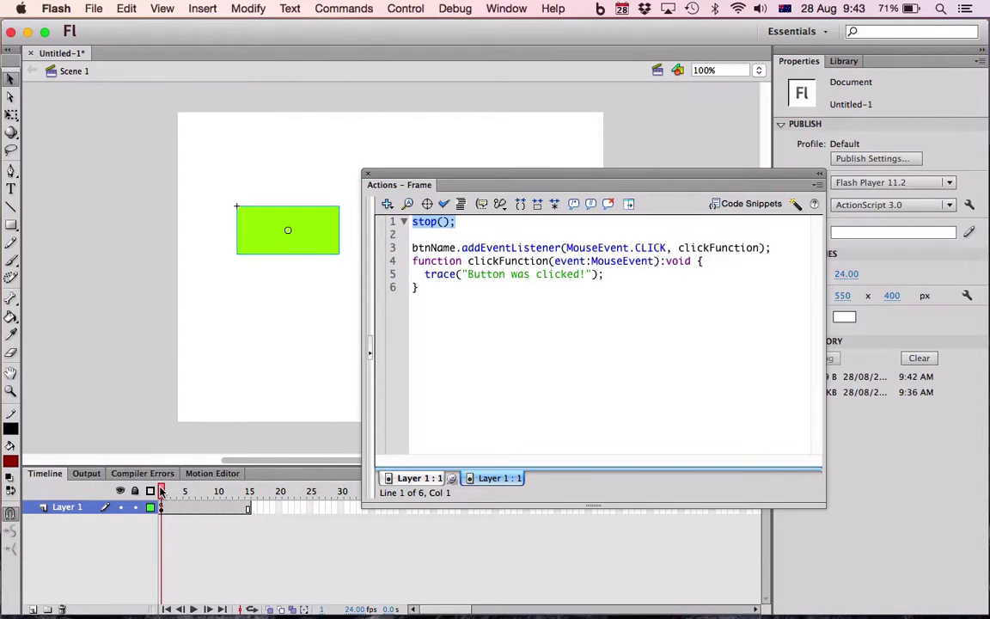
click(447, 284)
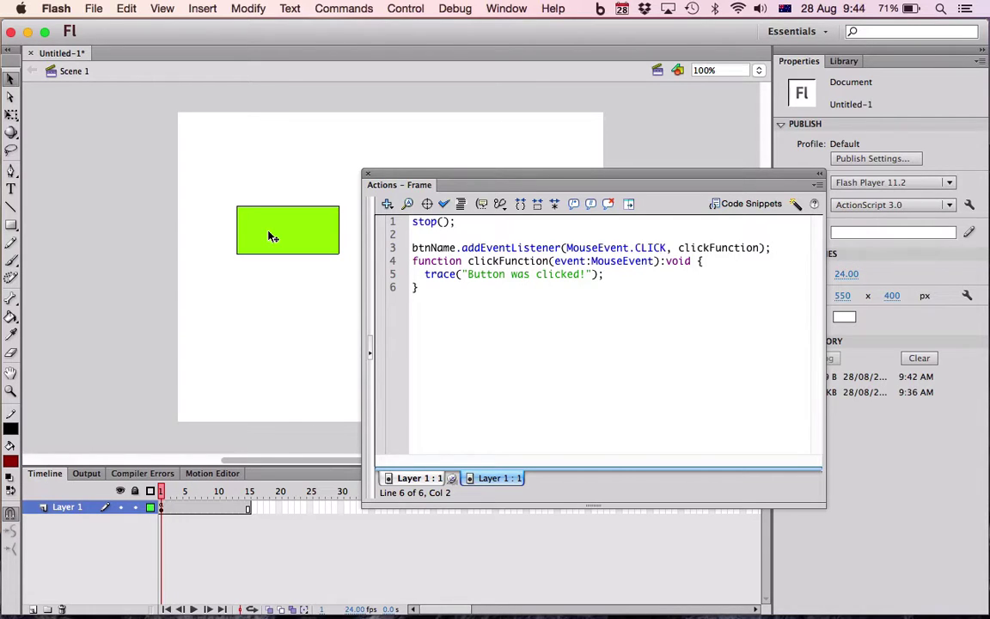
click(271, 236)
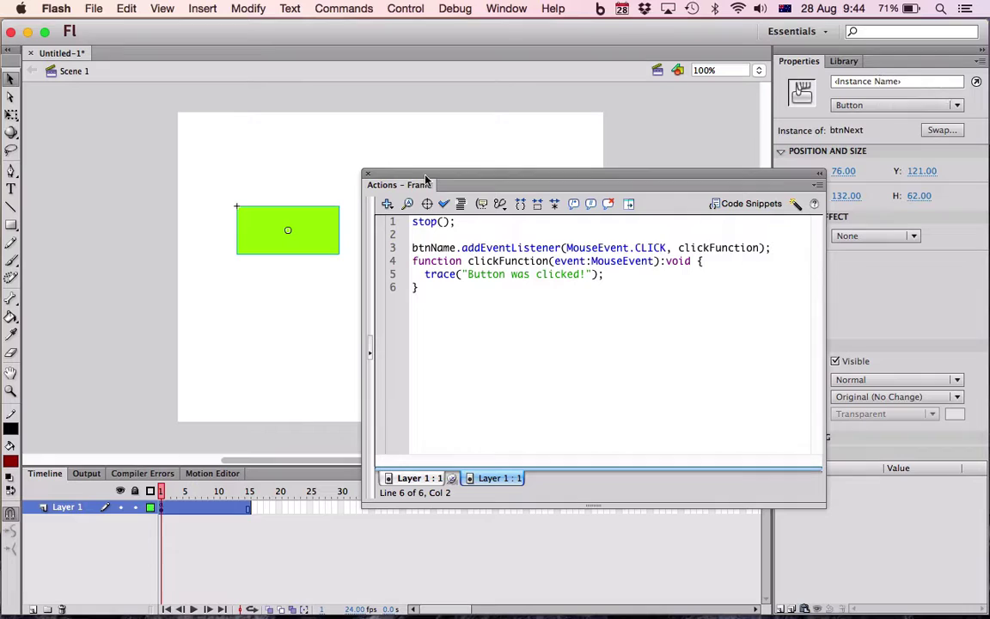
click(900, 83)
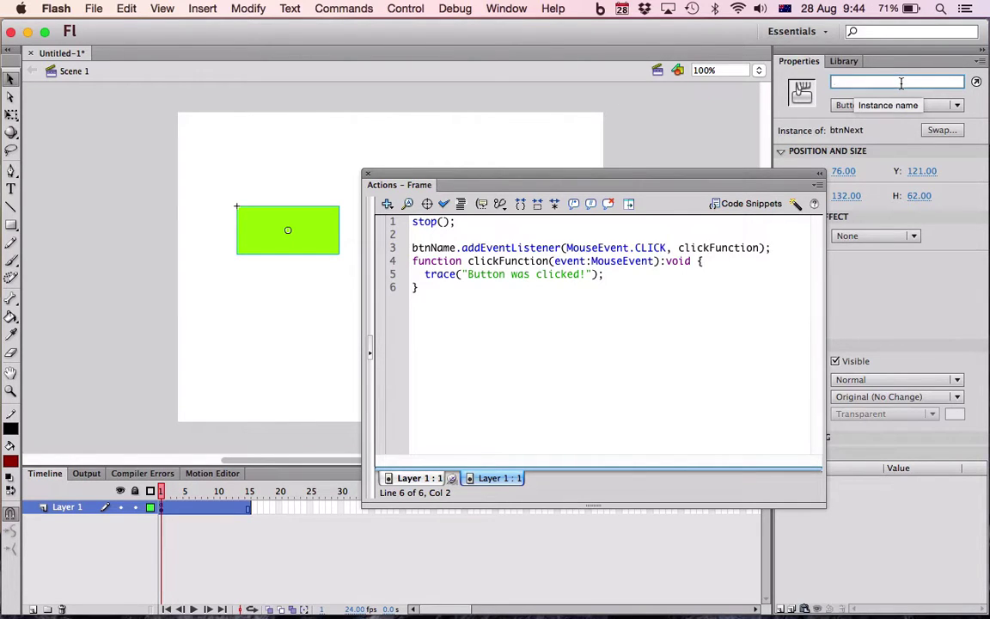
text(btnStart)
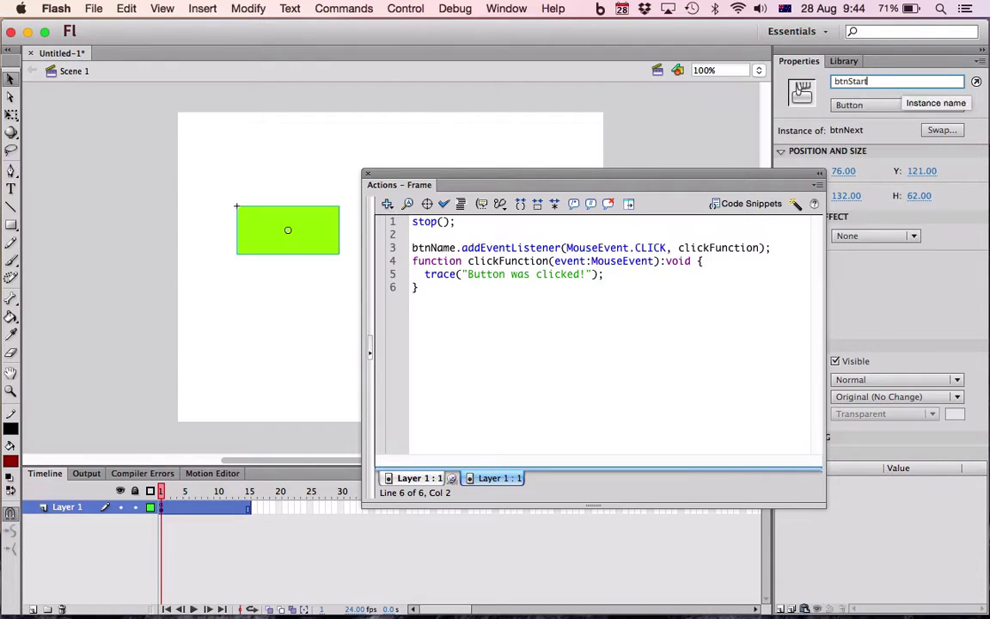
double_click(854, 82)
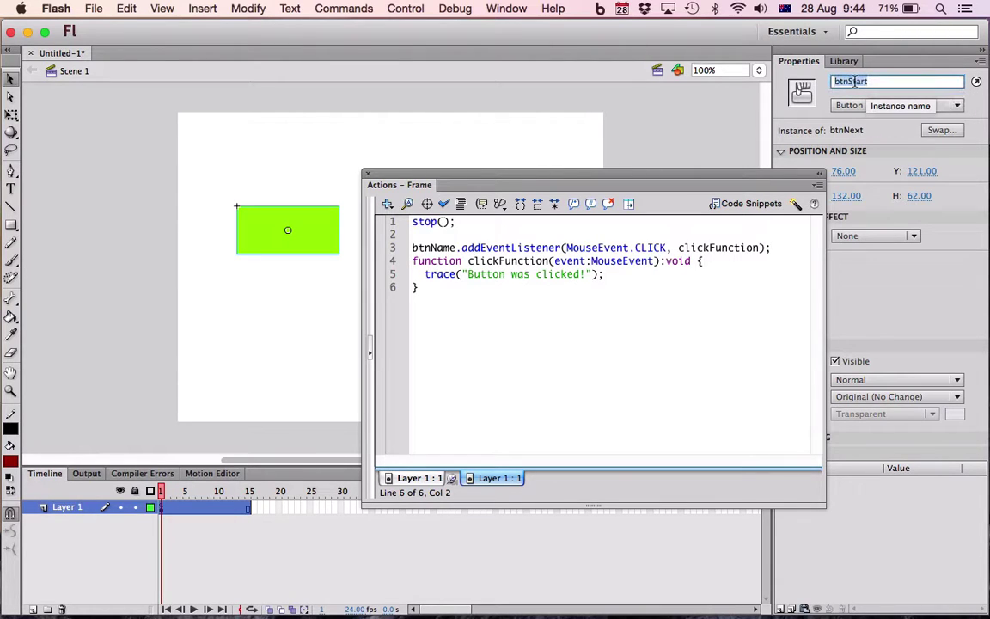
key(super+c)
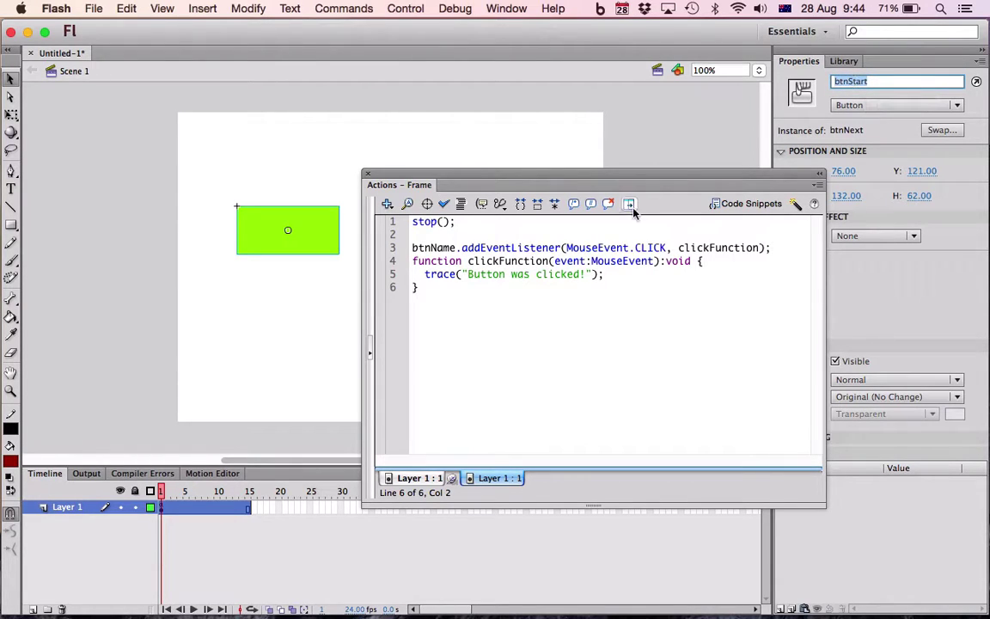
Replace btnName with btnStart in frame 1's addEventListener line.
click(474, 296)
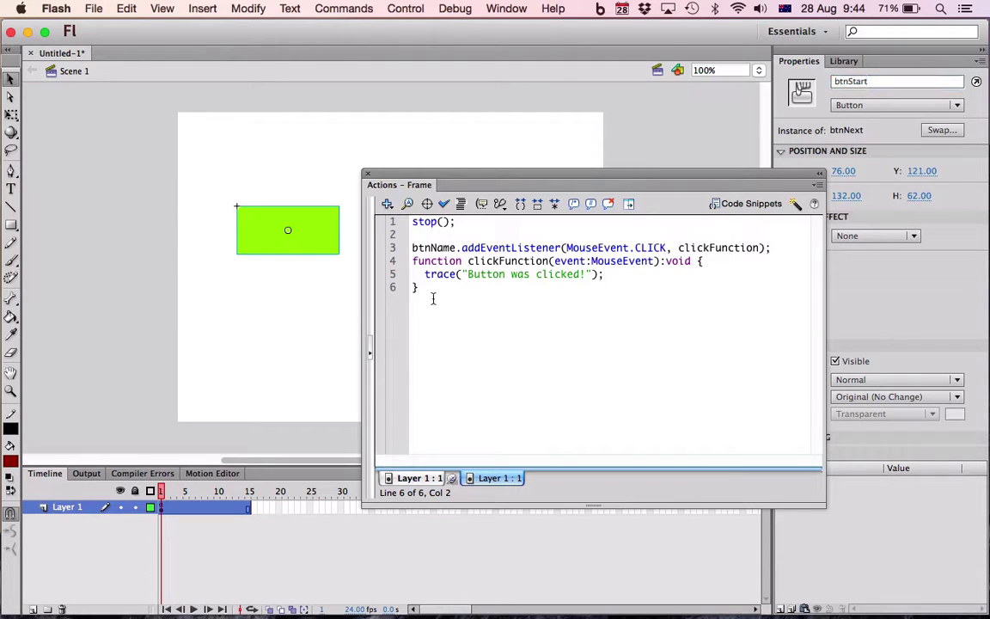
click(162, 508)
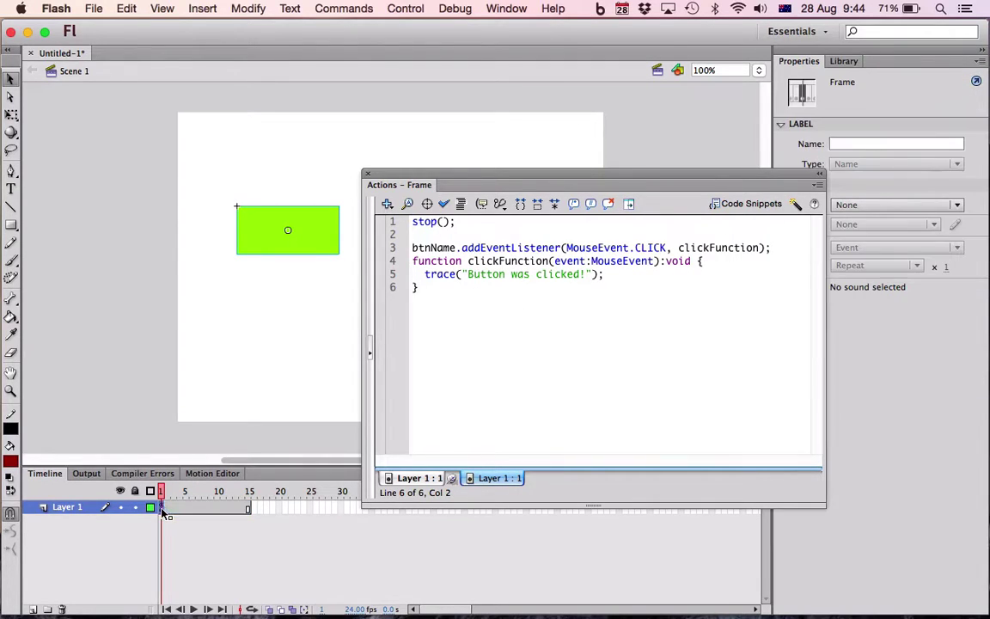
click(438, 248)
double_click(439, 247)
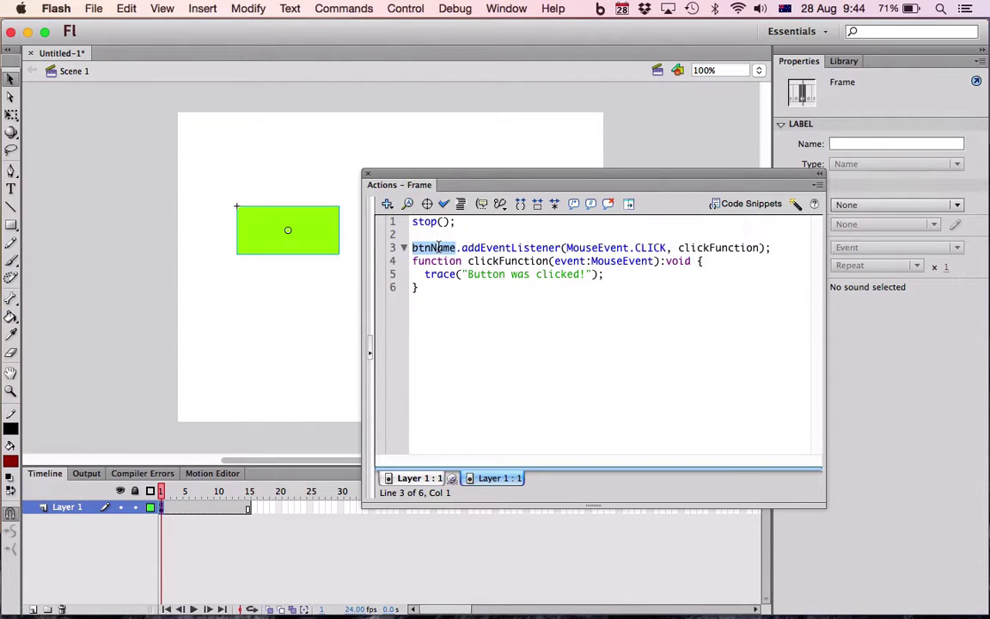
key(cmd+v)
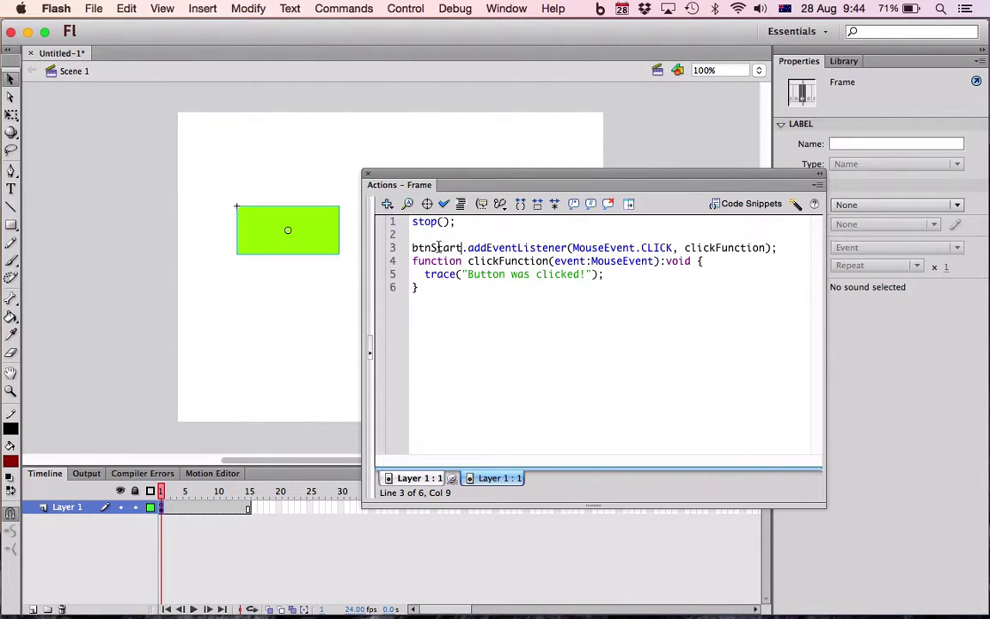
Rename clickFunction to startPlaying on lines 3 and 4, adding a blank line before the function.
click(727, 248)
double_click(727, 247)
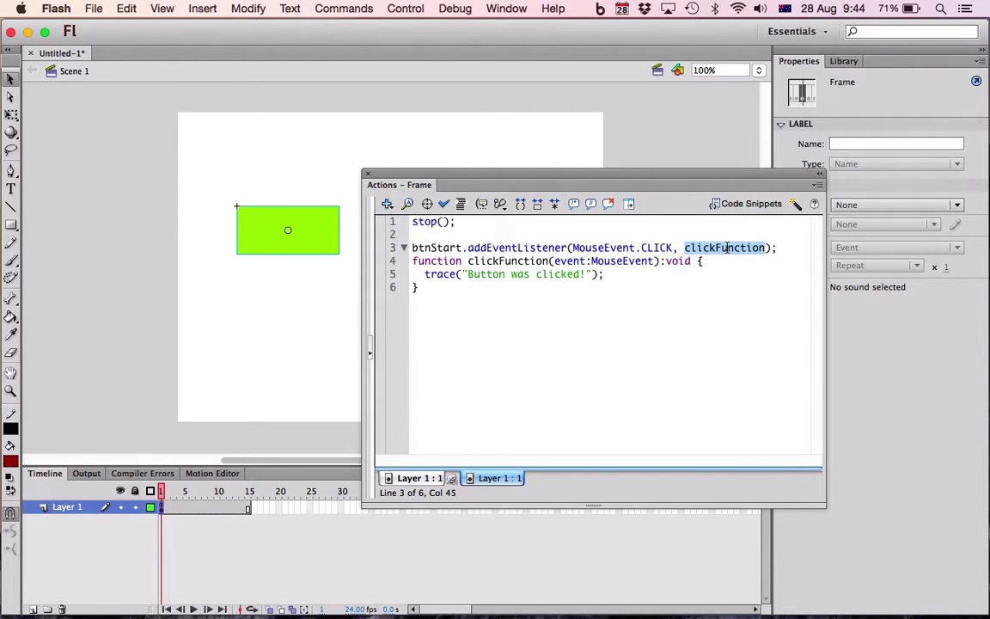
text(star)
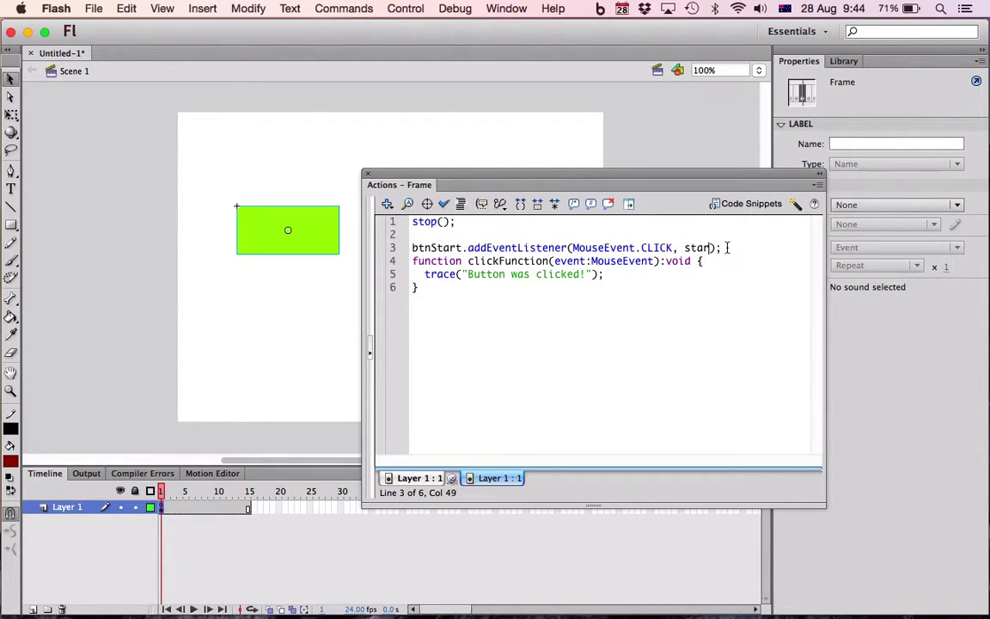
text(tPla)
text(ying)
double_click(727, 248)
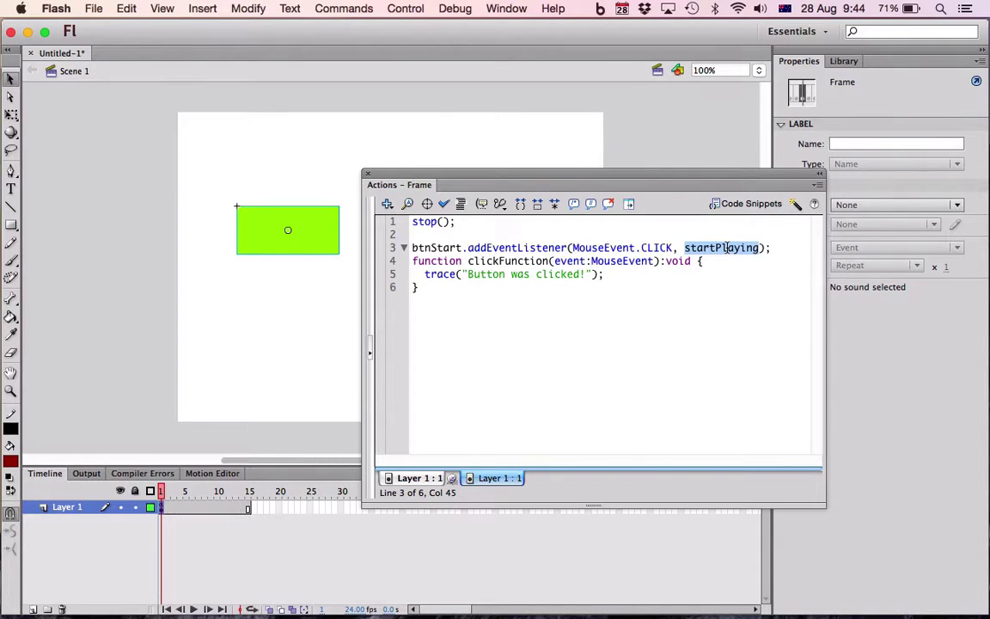
double_click(507, 260)
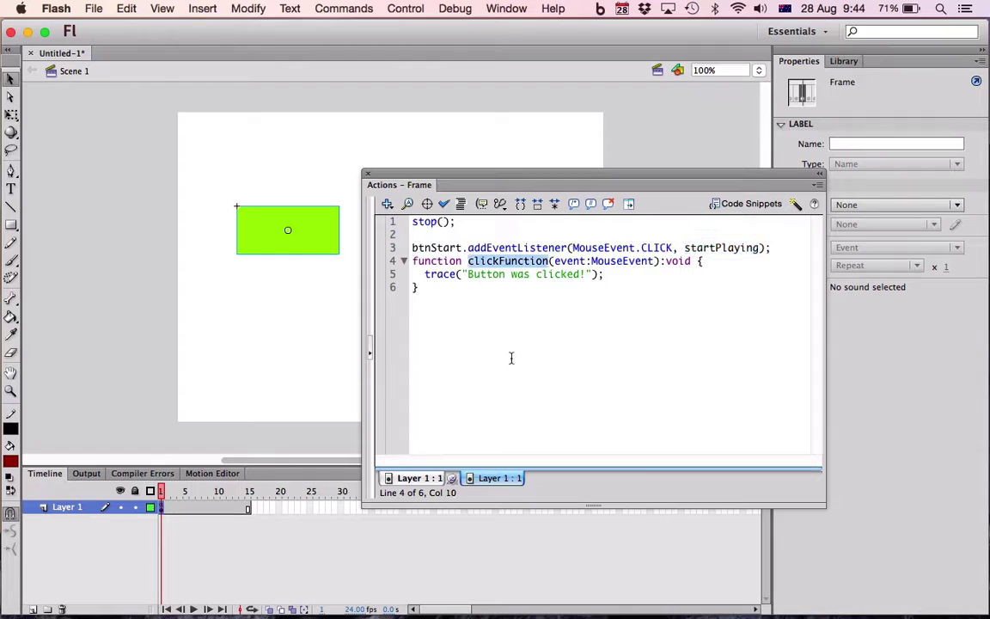
key(super+v)
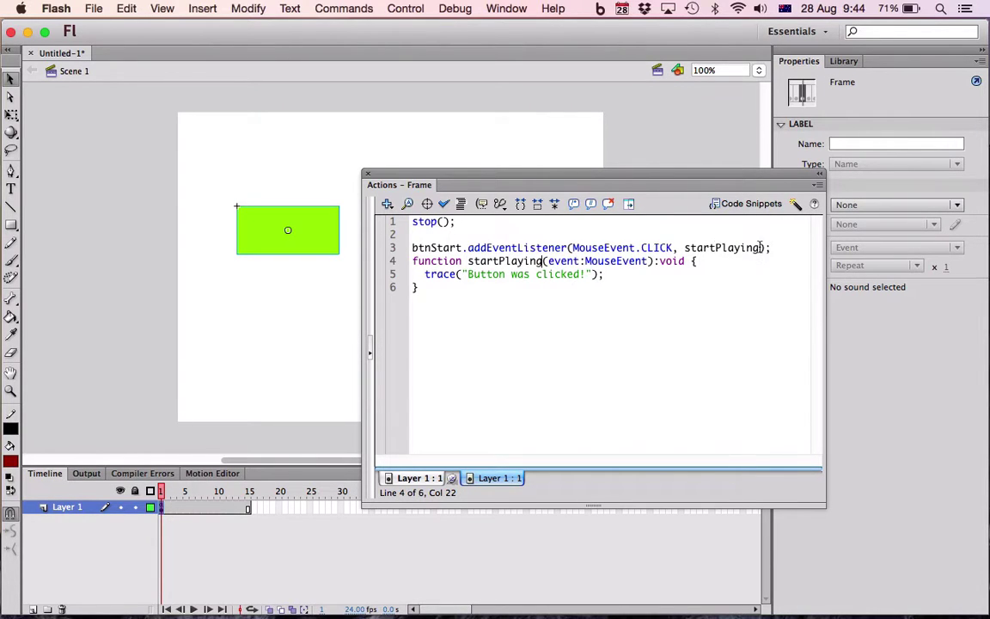
key(Return)
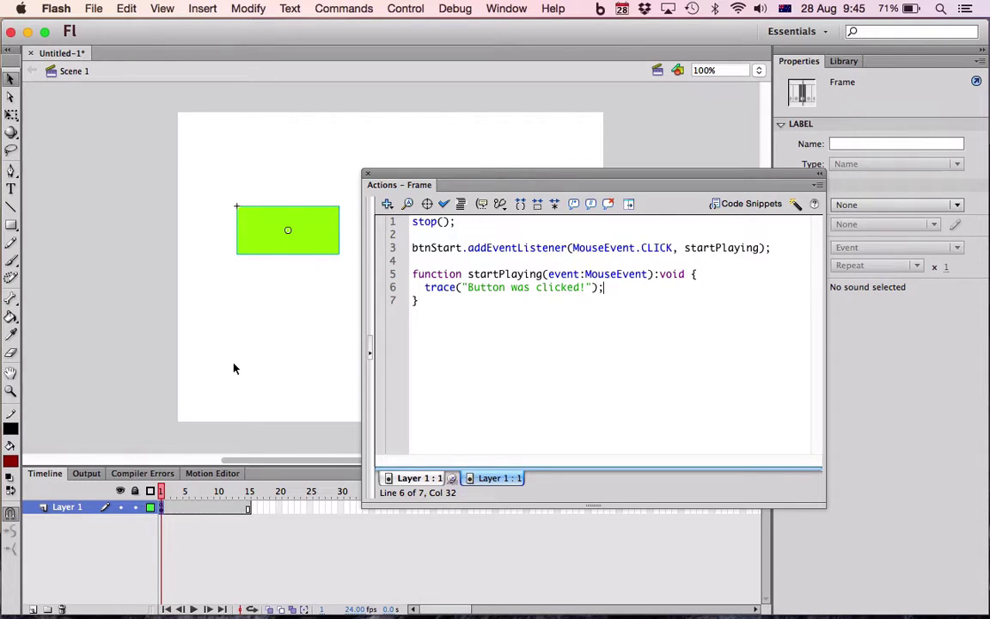
Test-run the movie, clicking the button five times to confirm each click traces 'Button was clicked!'.
key(super+Return)
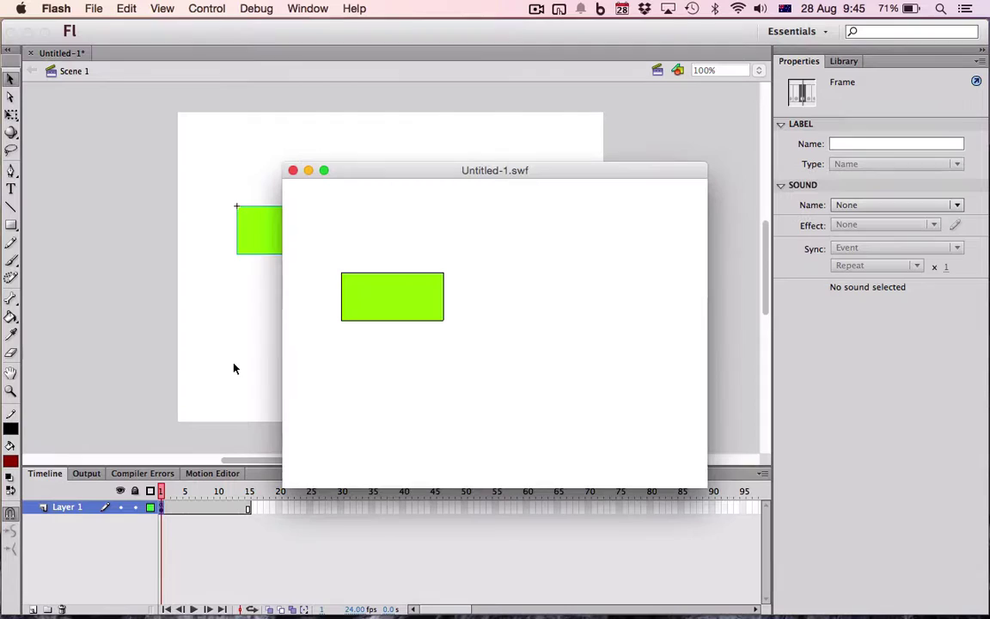
click(392, 299)
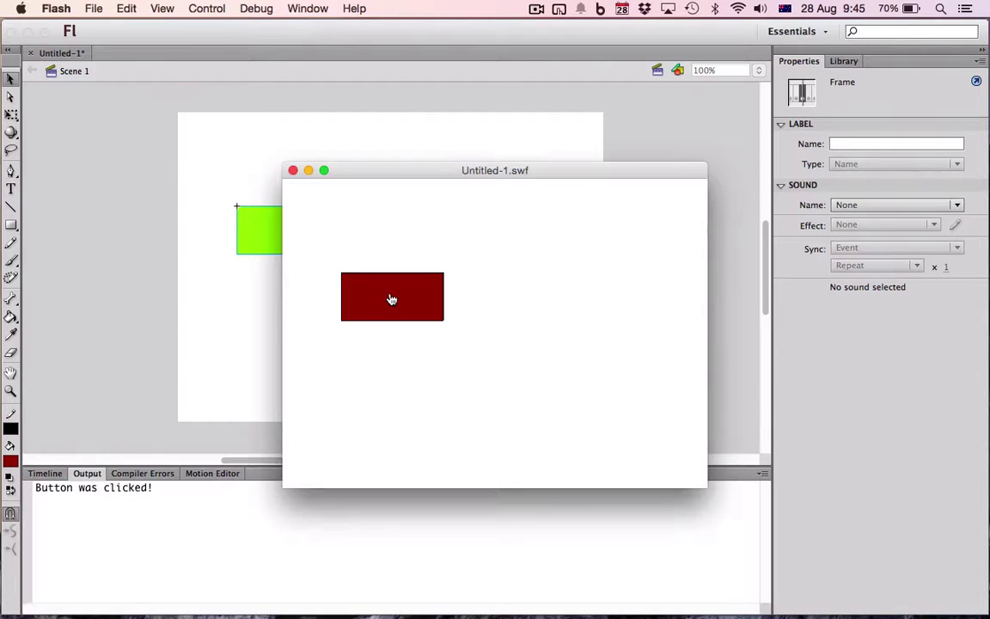
click(390, 320)
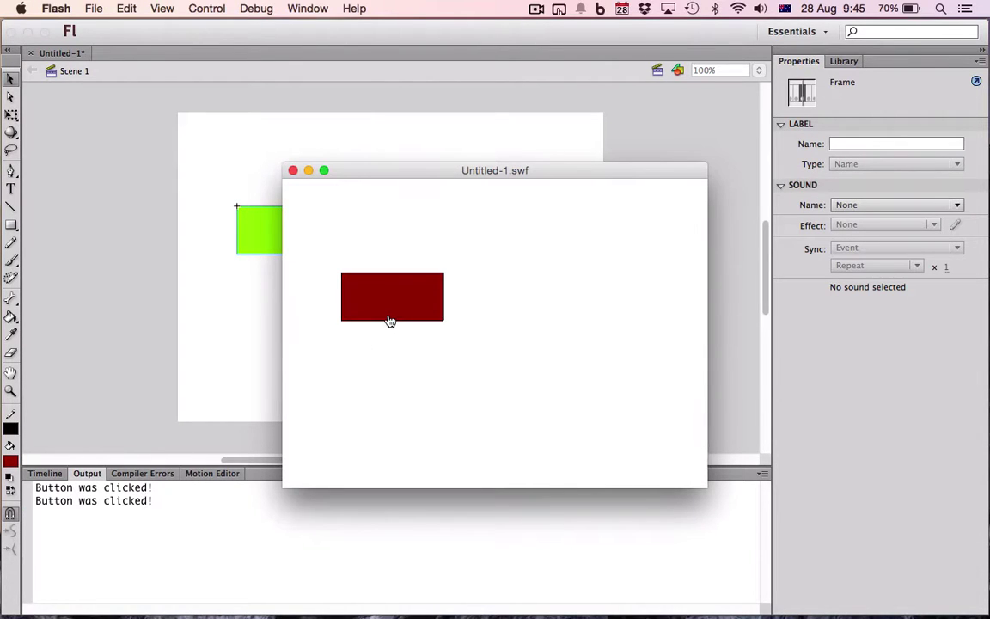
click(389, 320)
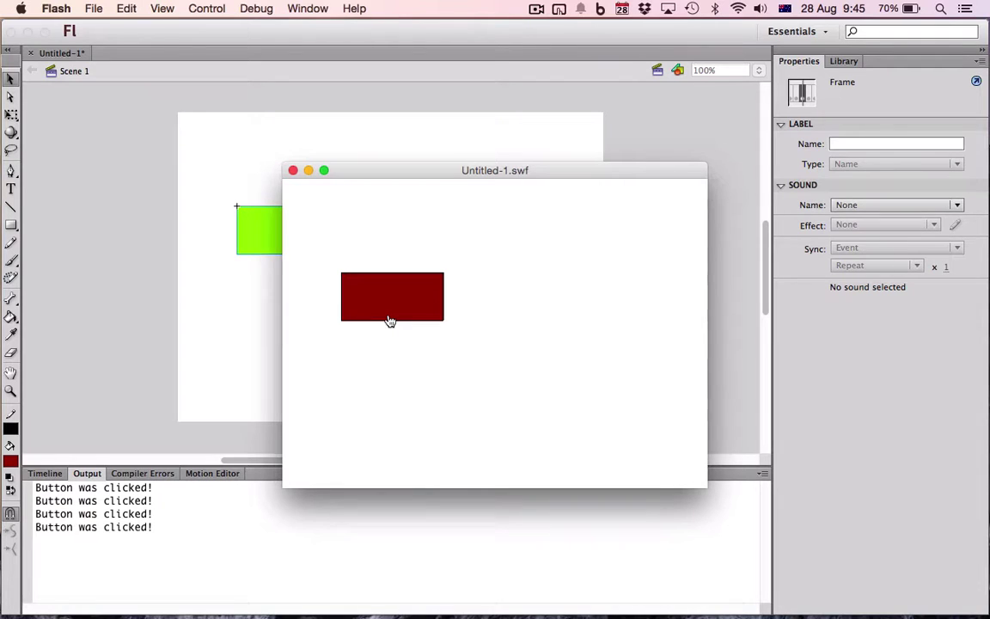
click(389, 302)
click(389, 301)
click(389, 302)
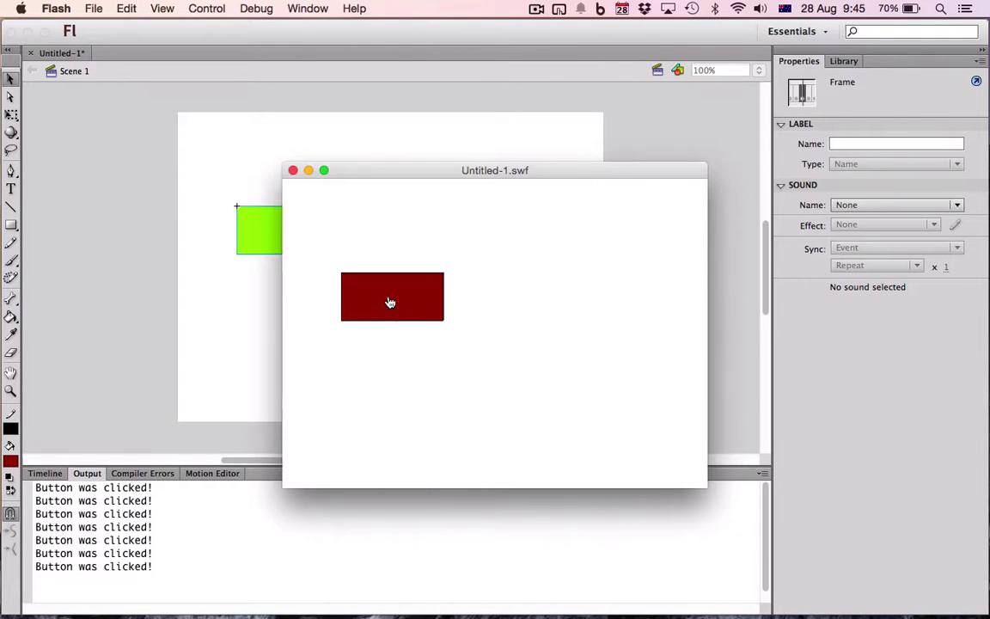
click(389, 301)
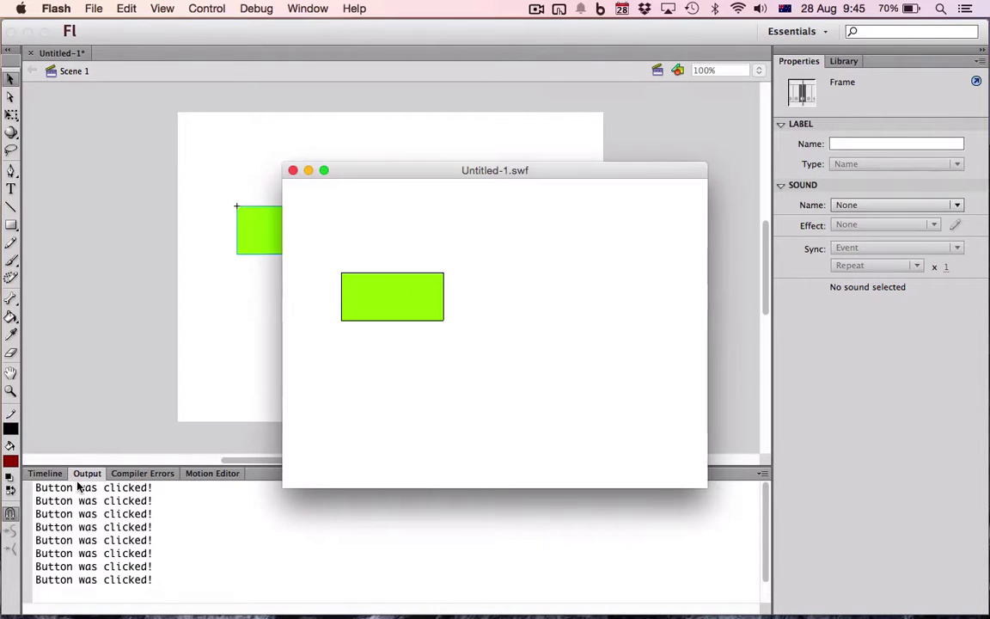
click(293, 170)
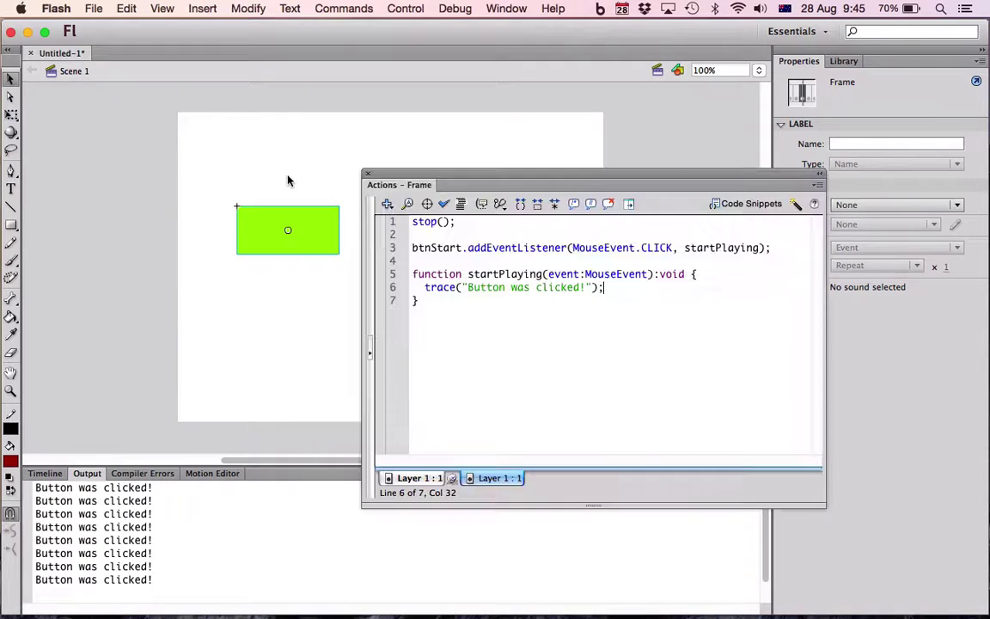
Add a new Layer 3 with a keyframe at frame 2.
click(47, 474)
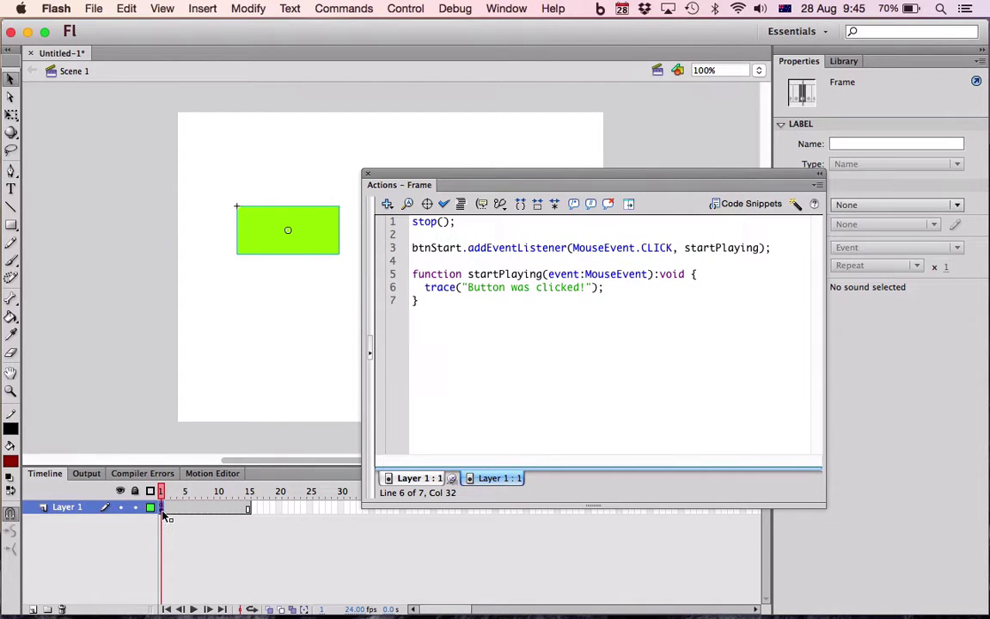
click(33, 609)
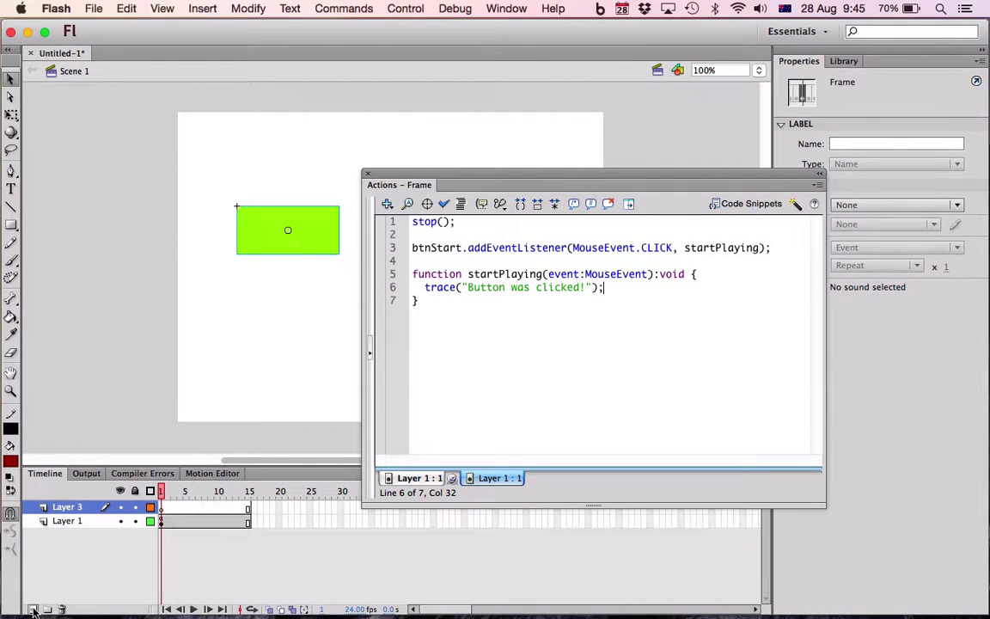
right_click(165, 511)
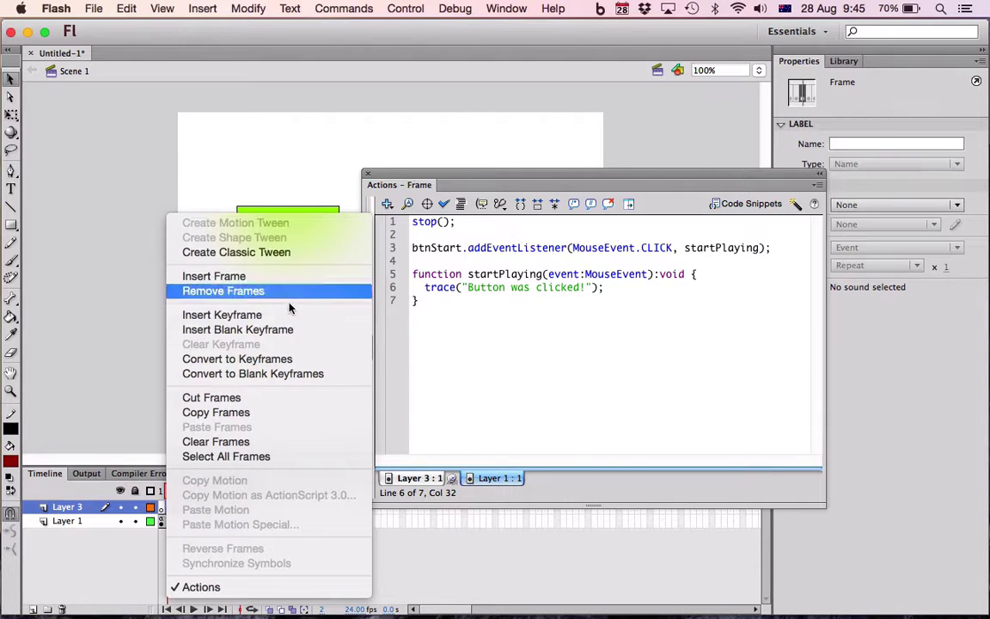
click(286, 316)
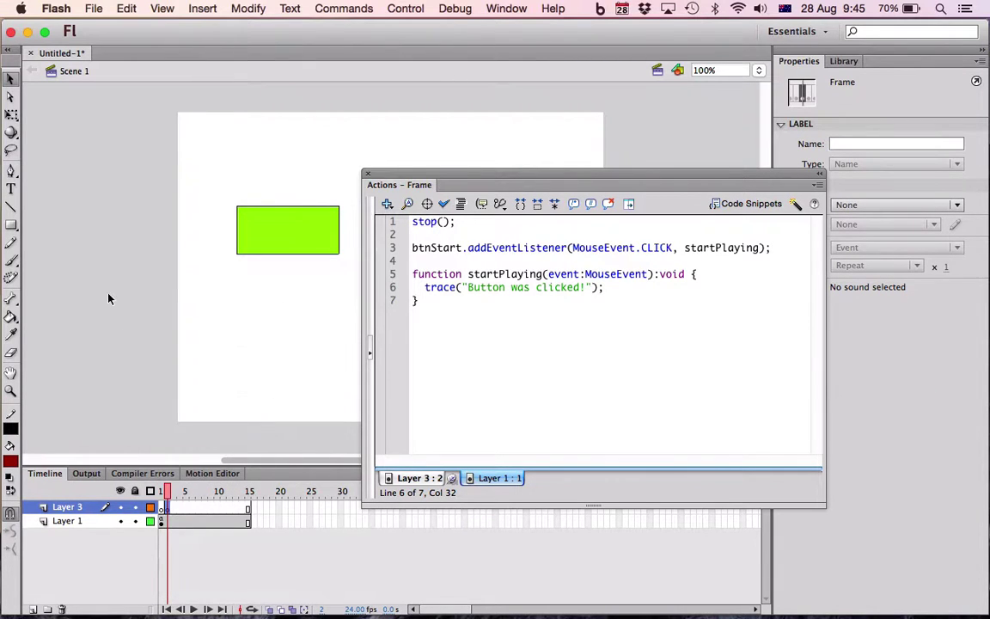
Draw a Z-shaped Pencil stroke near the stage top, then scrub the frames to preview.
click(11, 191)
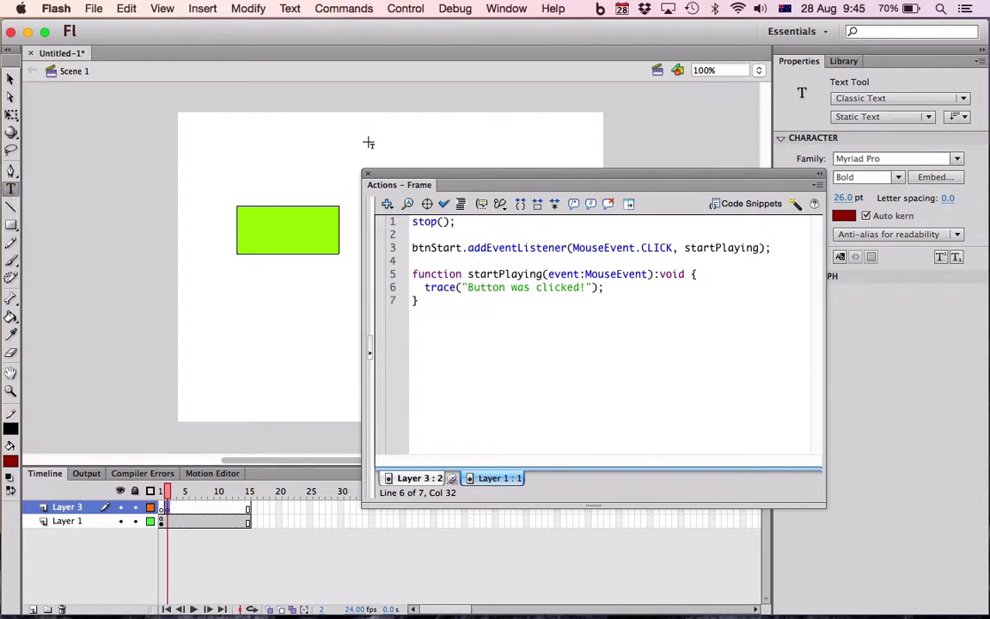
click(10, 243)
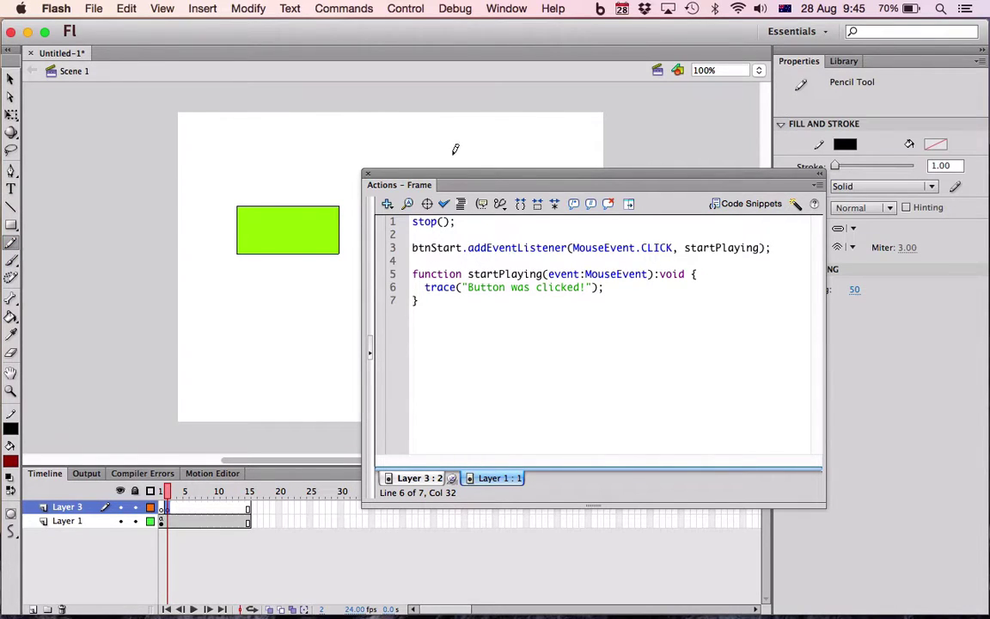
drag(442, 129, 544, 149)
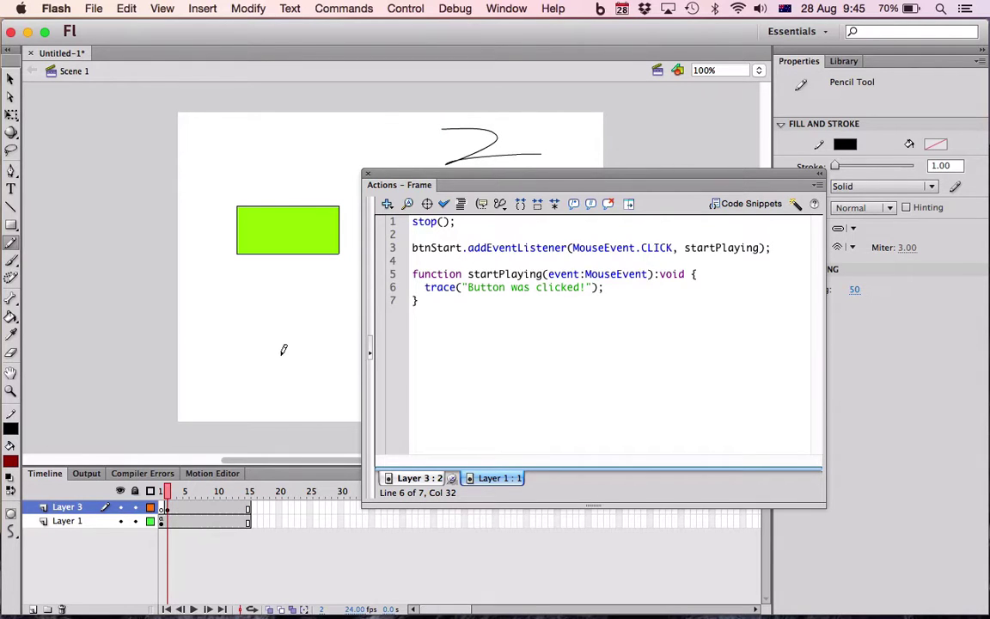
click(162, 510)
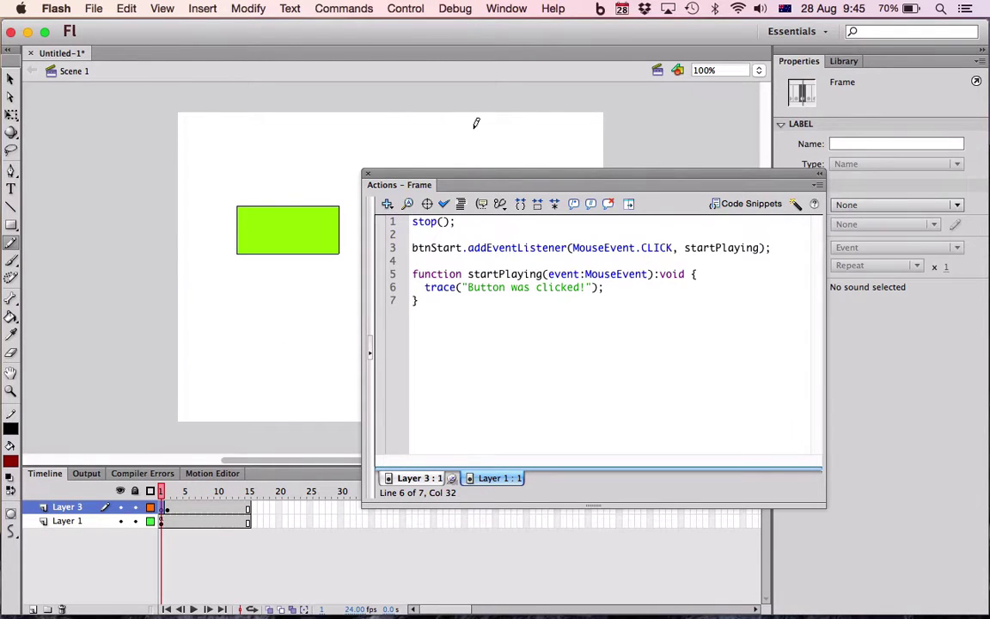
drag(476, 125, 478, 180)
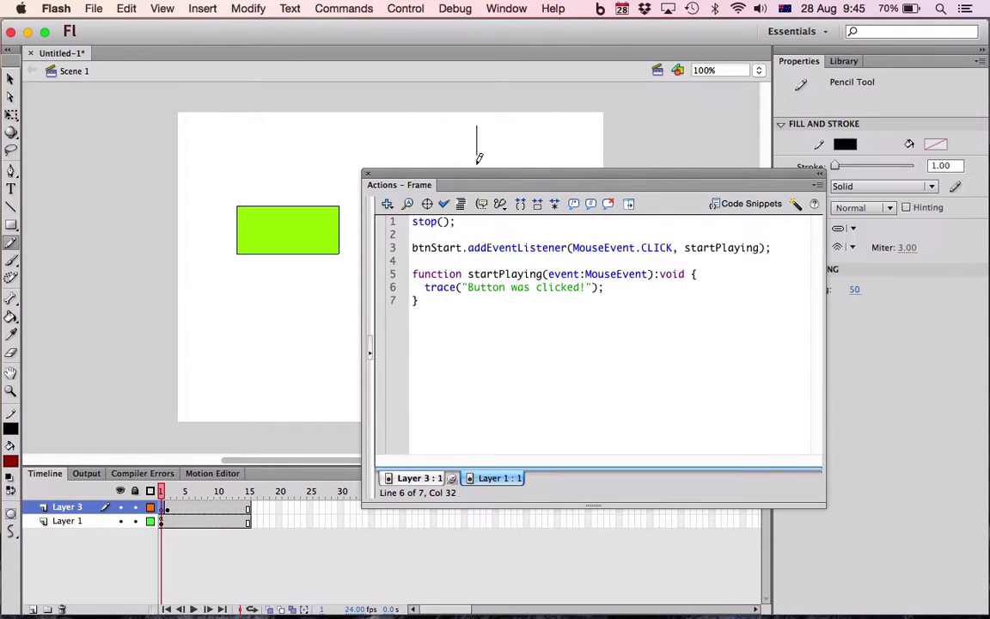
click(162, 492)
drag(161, 493, 248, 491)
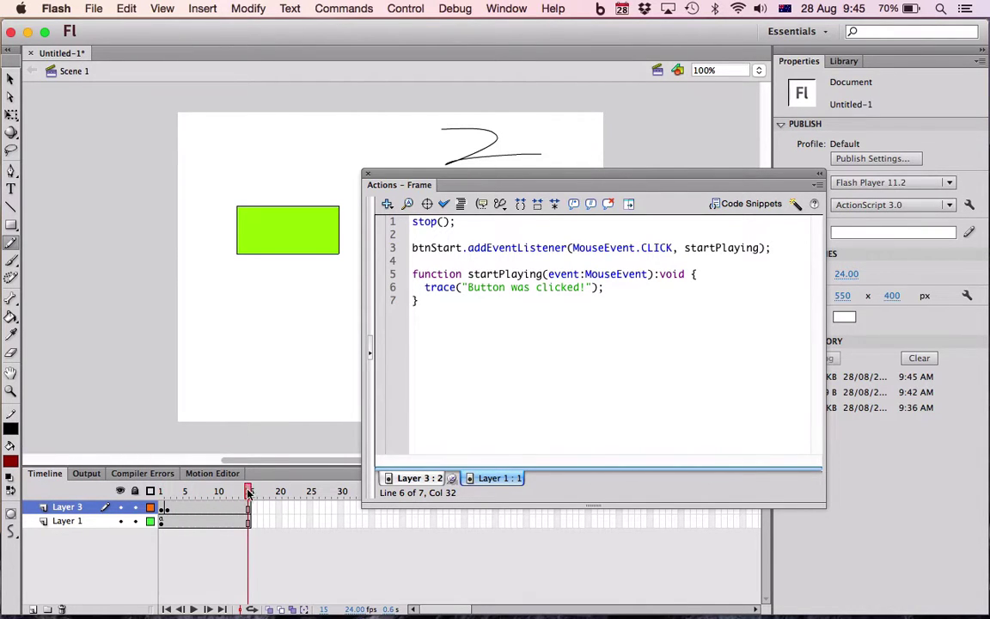
Add a keyframe at Layer 3 frame 15 and hand-write 'en' on the stage.
right_click(249, 513)
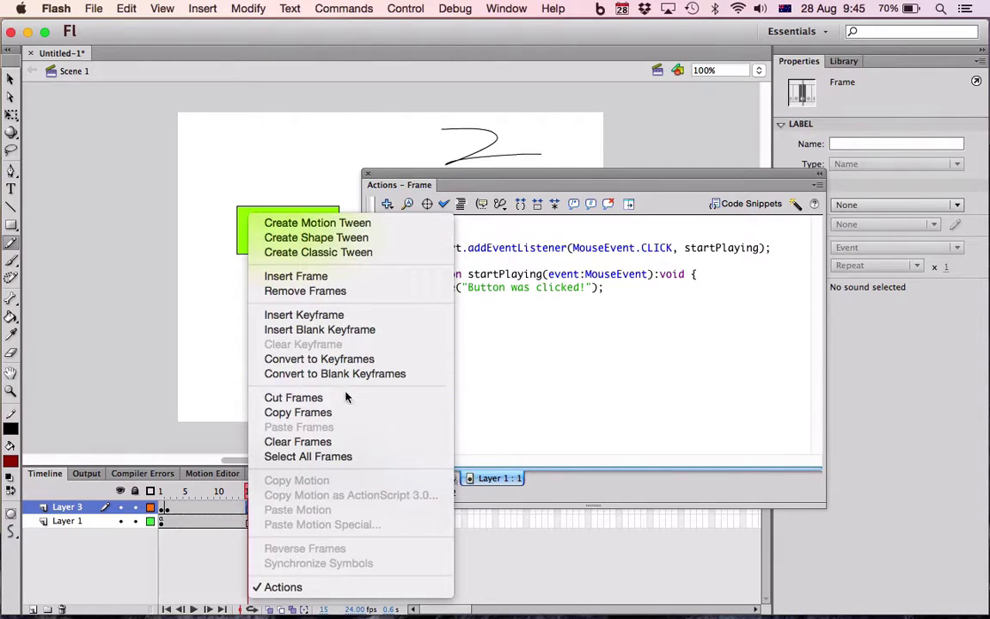
click(361, 320)
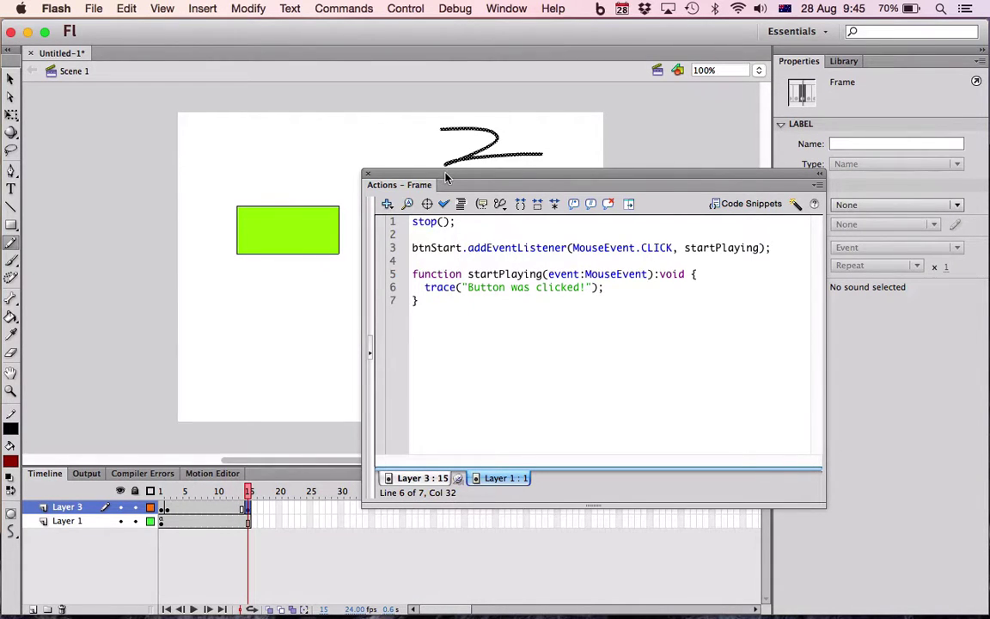
drag(446, 177, 582, 263)
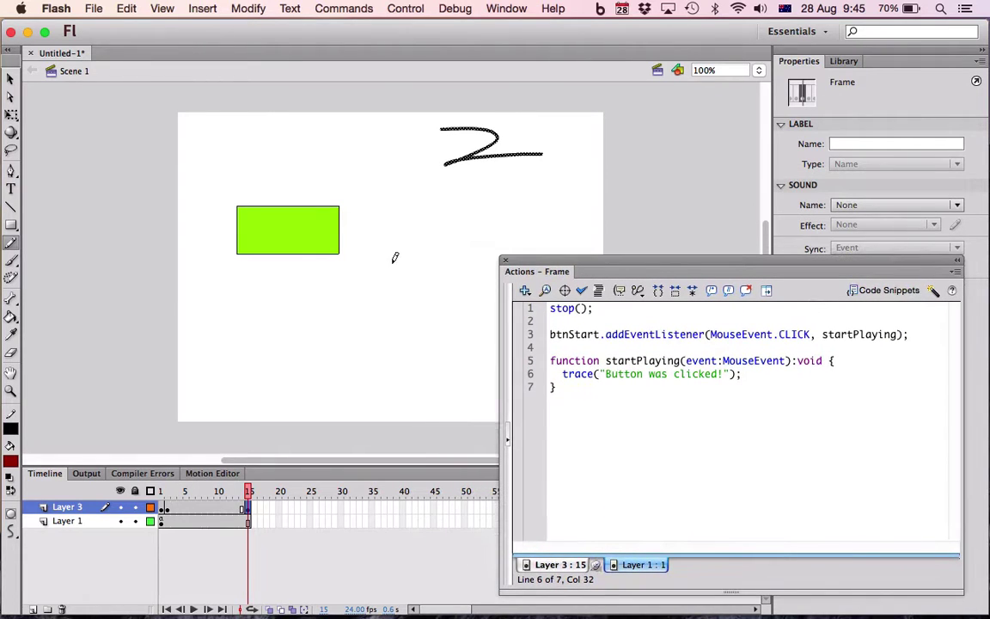
mouse_move(409, 282)
mouse_down()
mouse_move(435, 295)
mouse_move(486, 271)
mouse_up()
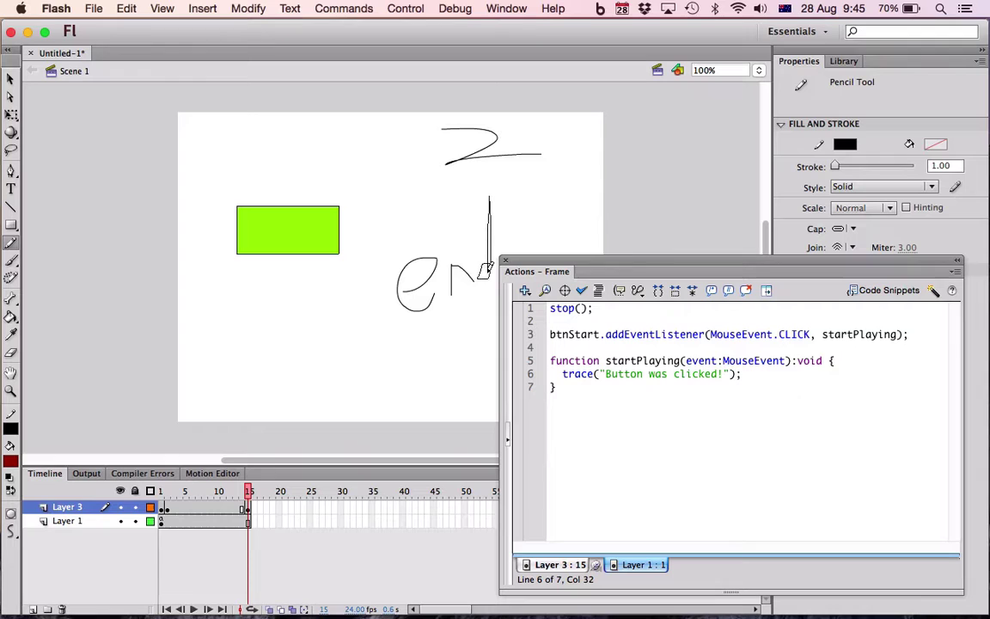
mouse_move(597, 264)
mouse_down()
mouse_move(644, 142)
mouse_move(567, 105)
mouse_up()
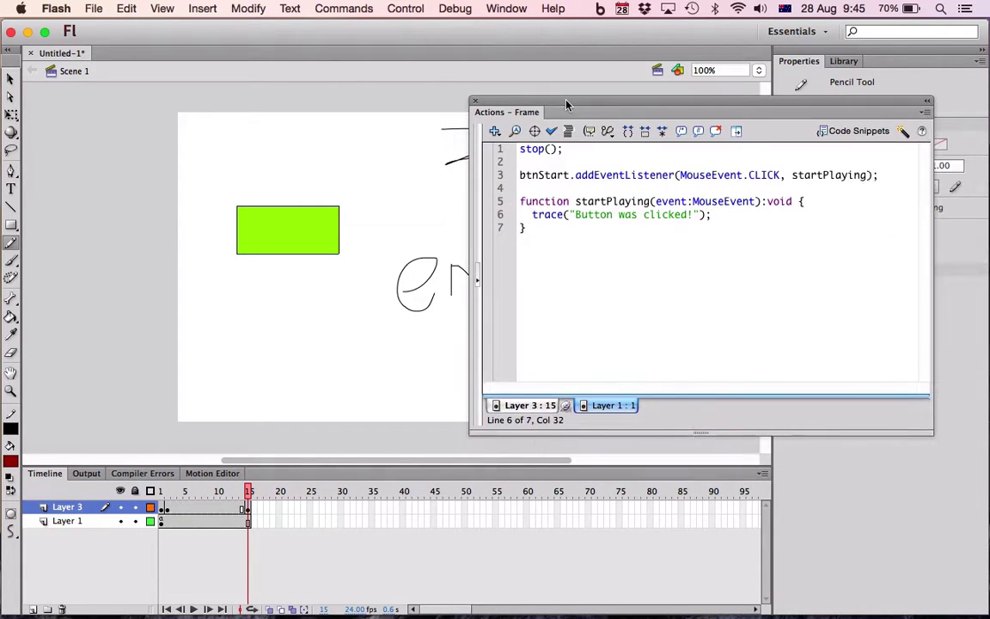
Give Layer 3's frame 15 a stop(); script, then return to Layer 1's frame 1.
click(248, 511)
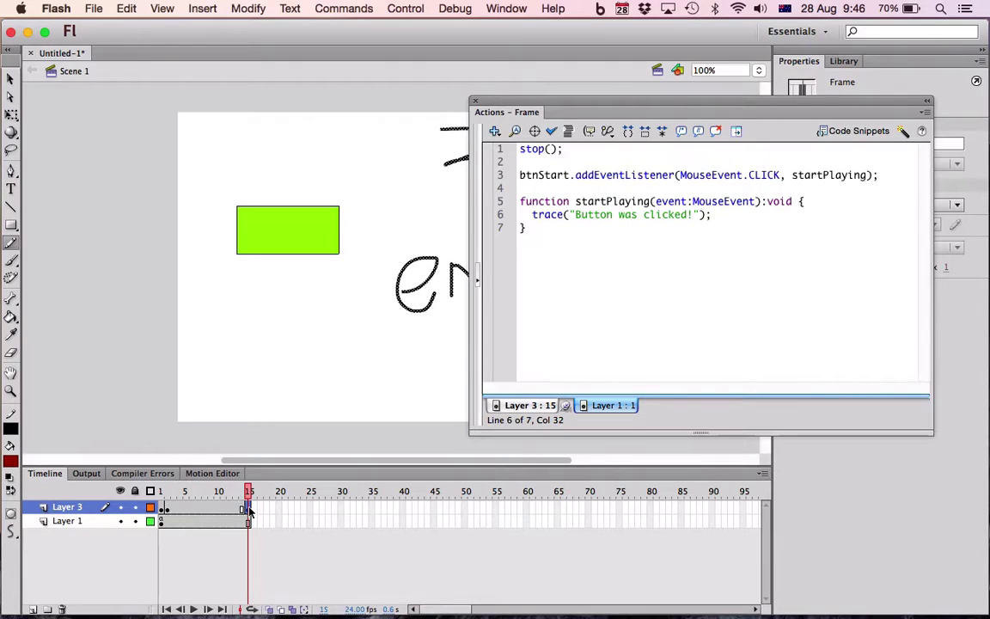
click(535, 405)
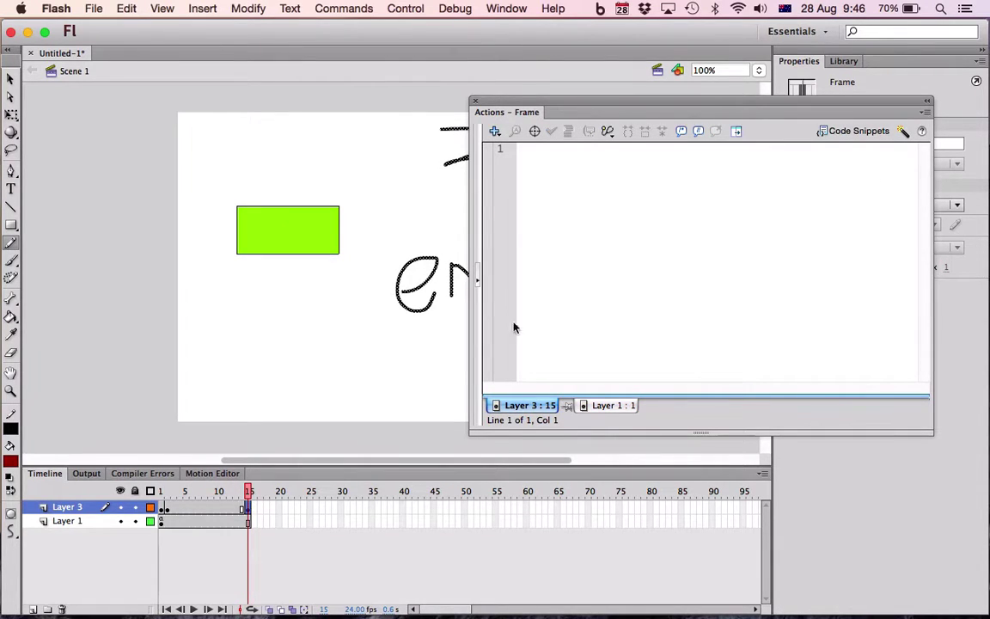
text(stop();)
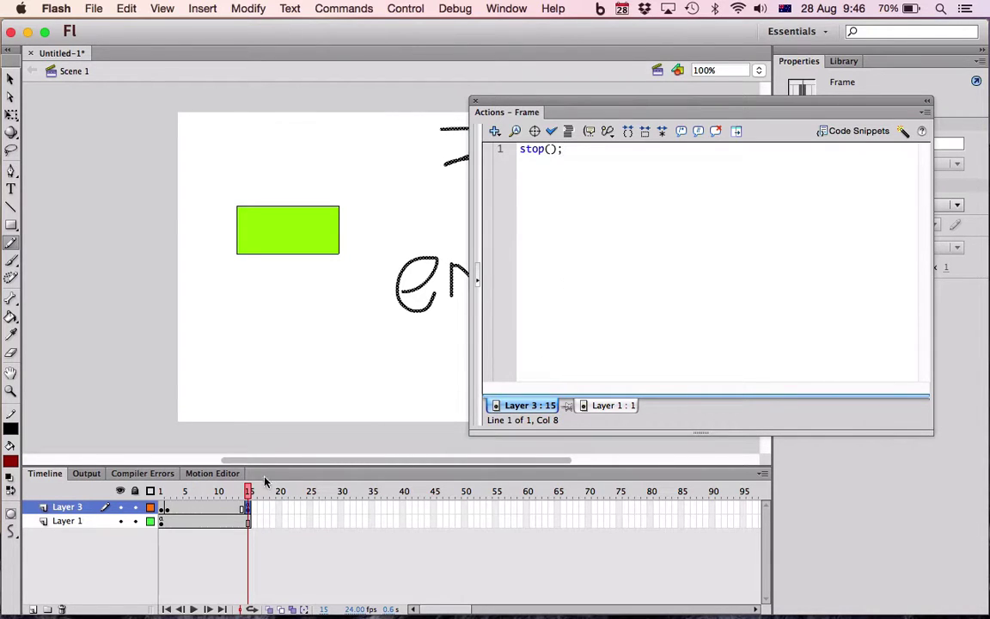
click(167, 509)
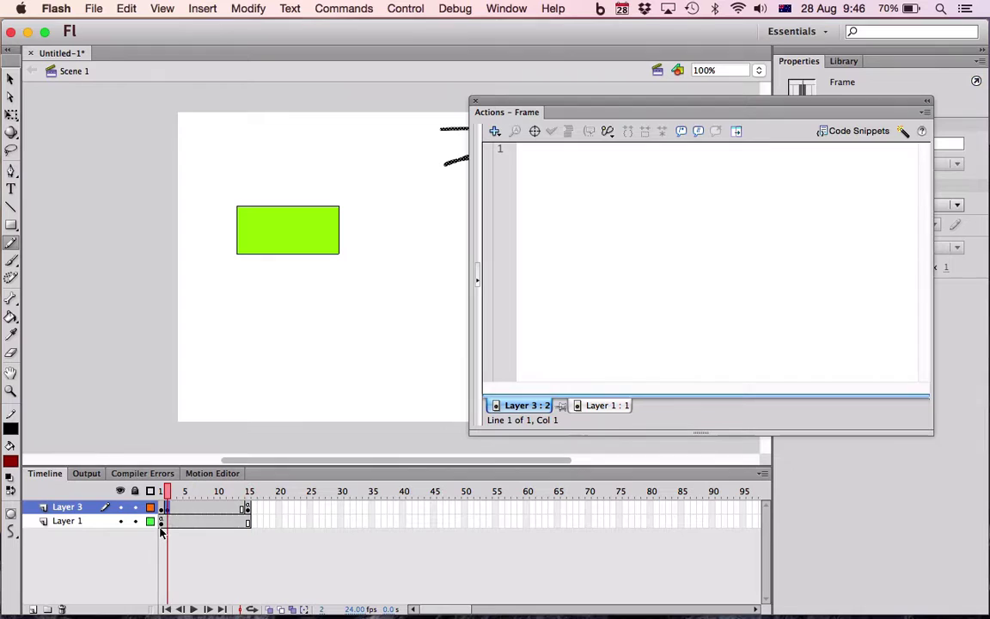
click(162, 522)
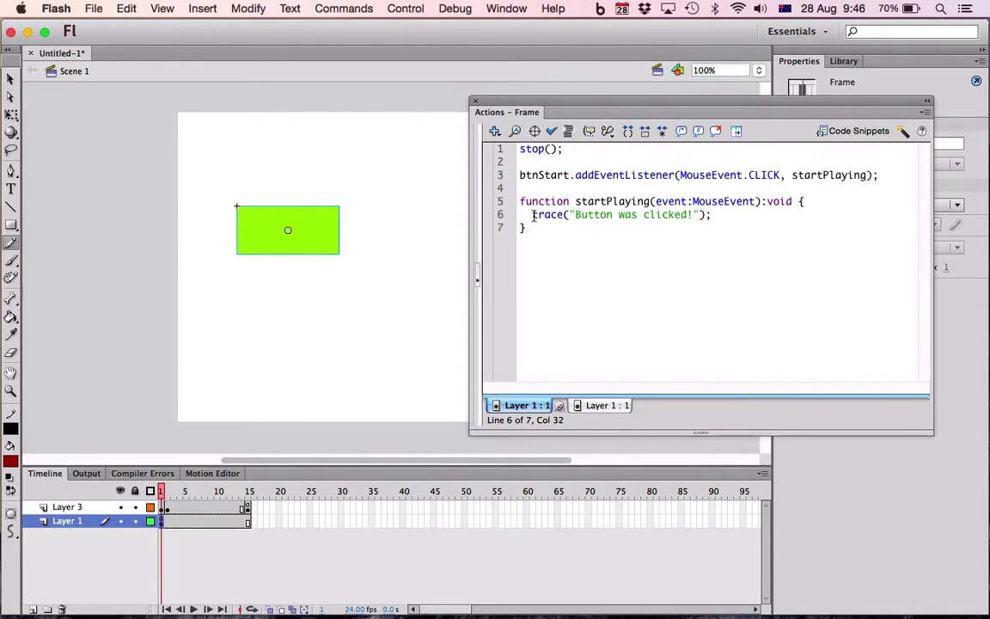
Add gotoAndPlay(2); after the trace in startPlaying, then scrub frames 2–15.
key(Return)
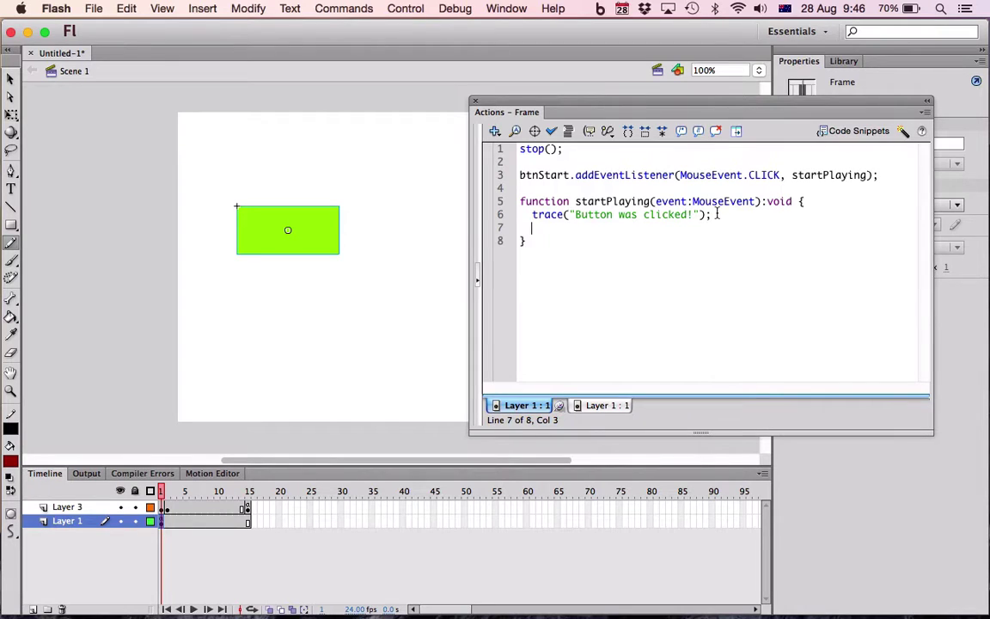
key(Return)
key(Up)
key(Return)
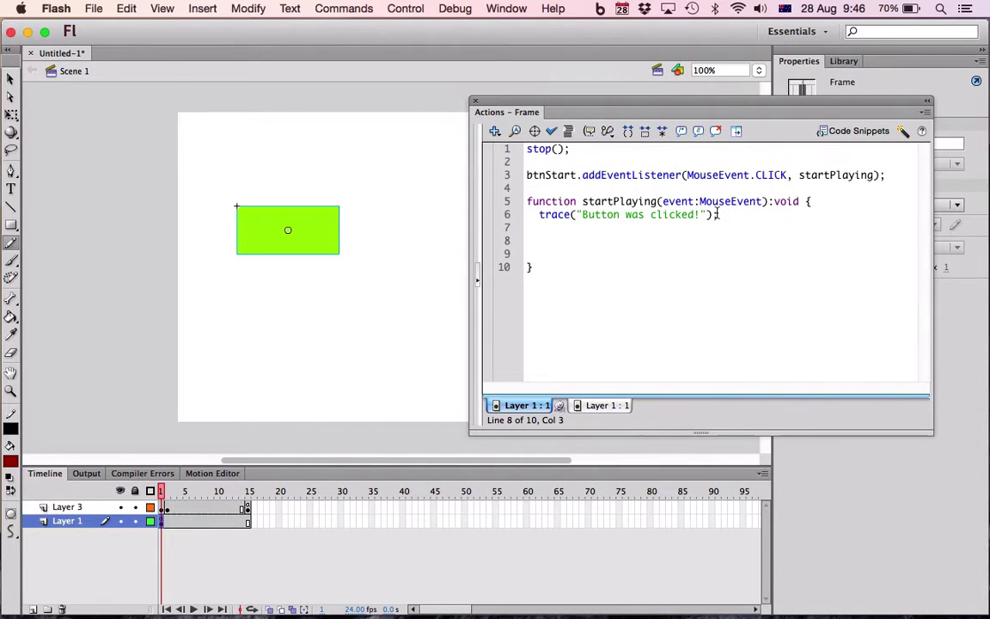
text(gotoA)
text(ndP)
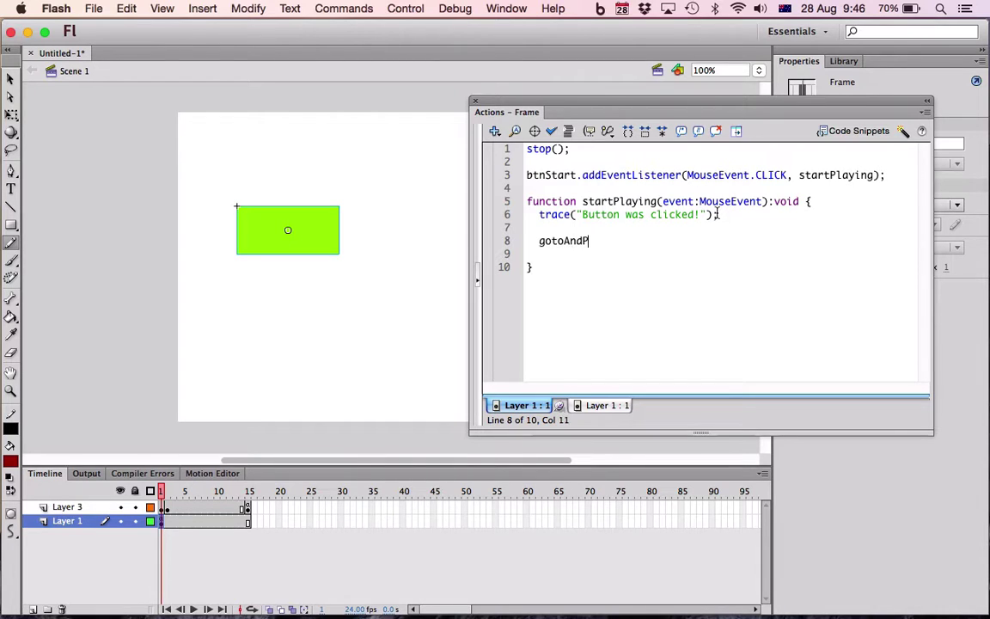
text(lay)
text(()
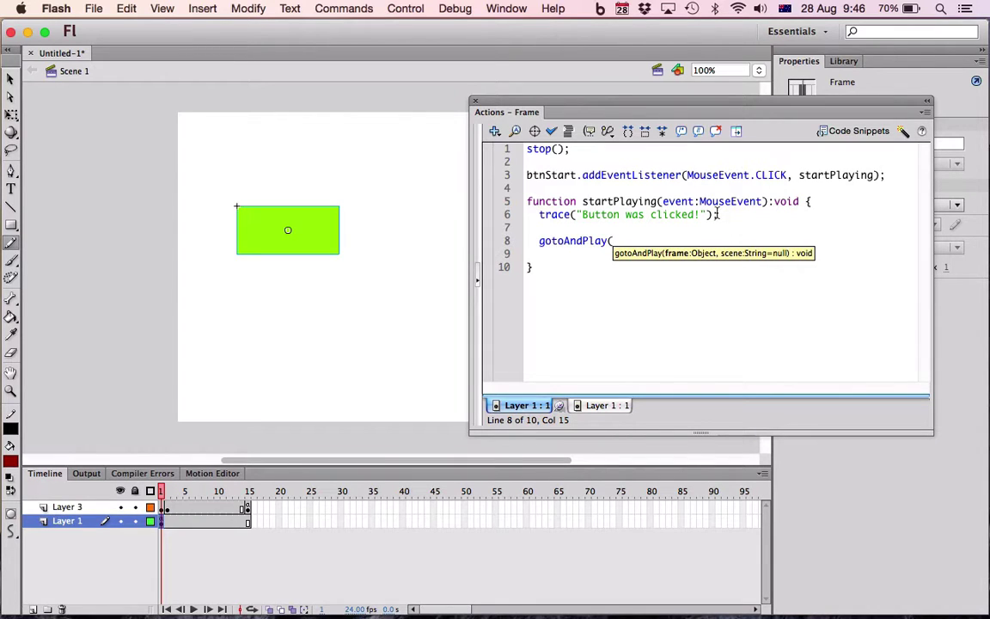
text(2))
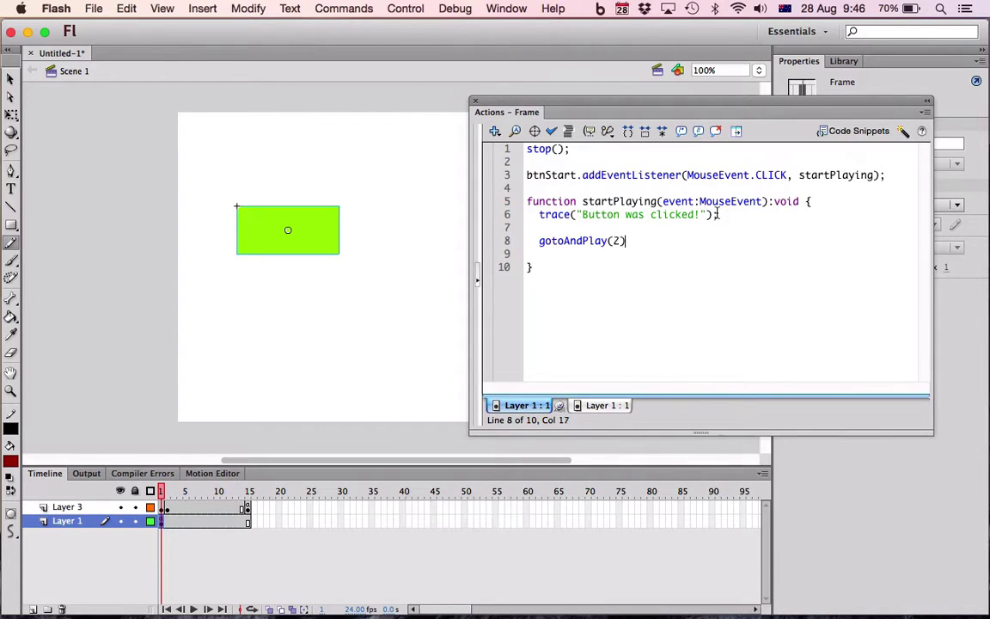
text(;)
drag(169, 498, 250, 499)
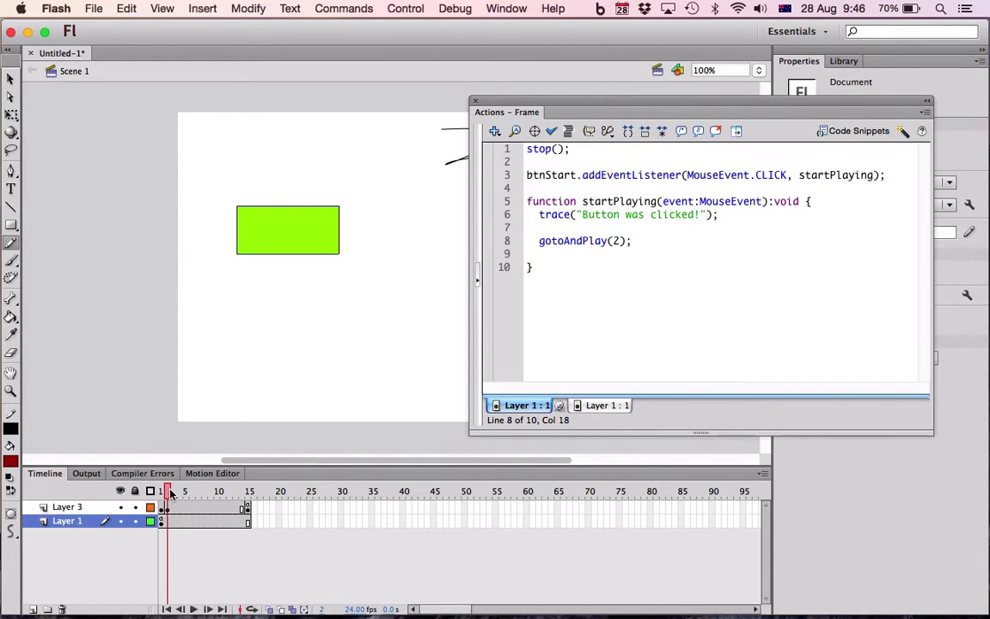
click(248, 508)
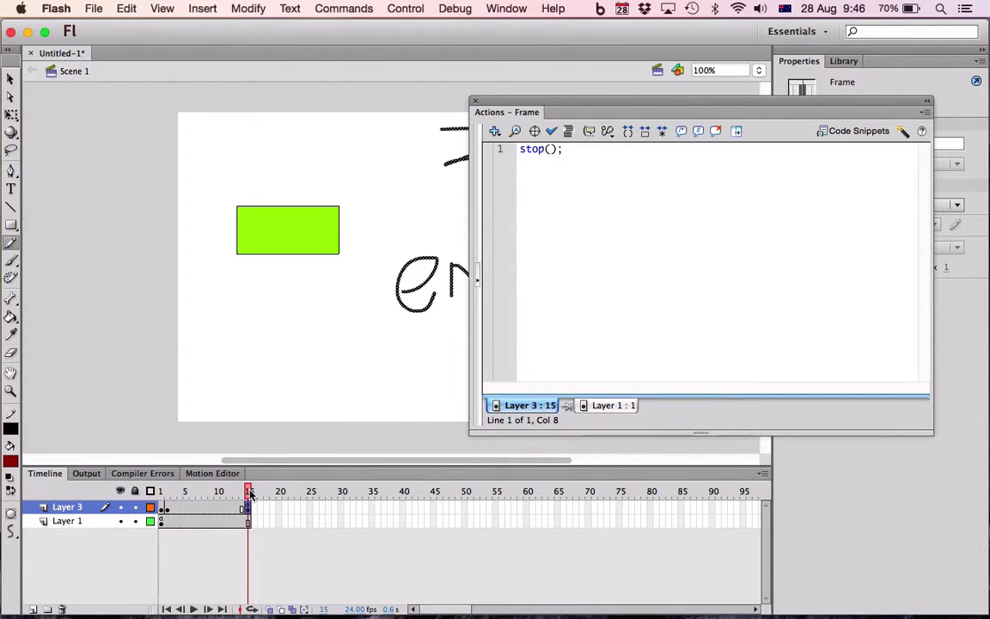
click(245, 494)
drag(245, 495, 160, 496)
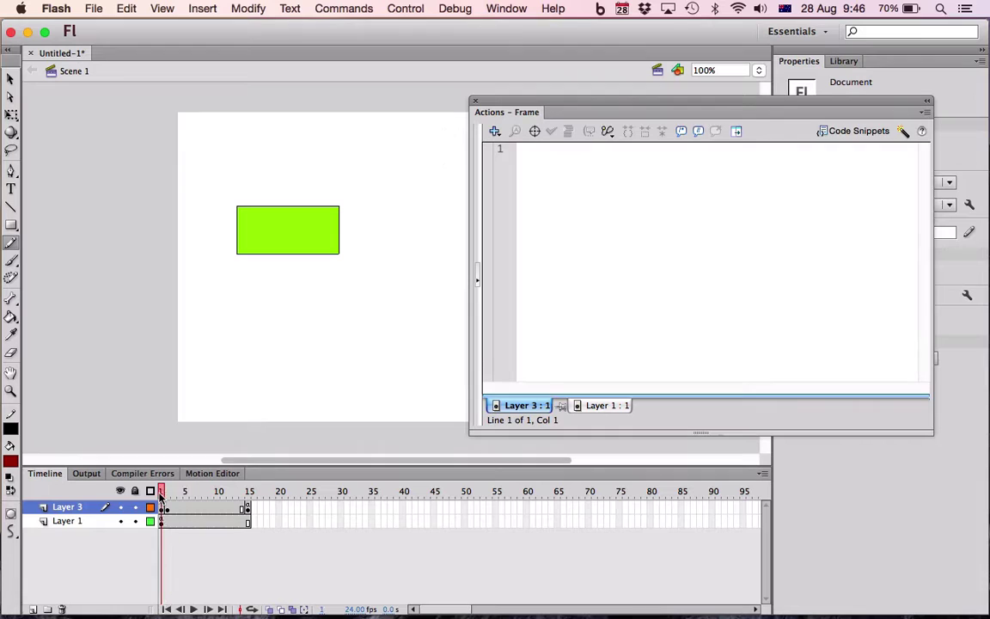
click(160, 521)
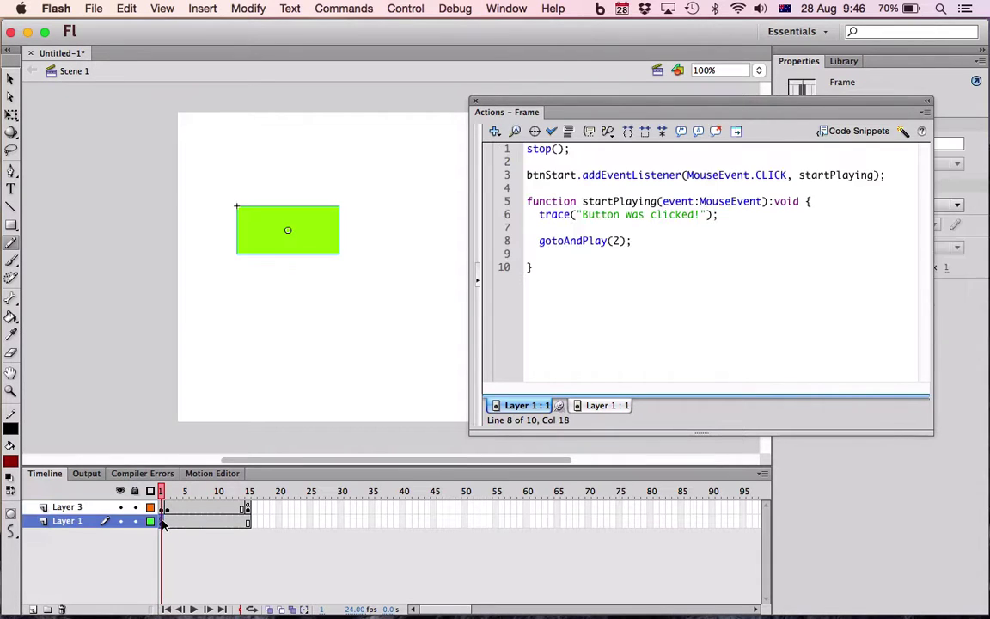
click(581, 405)
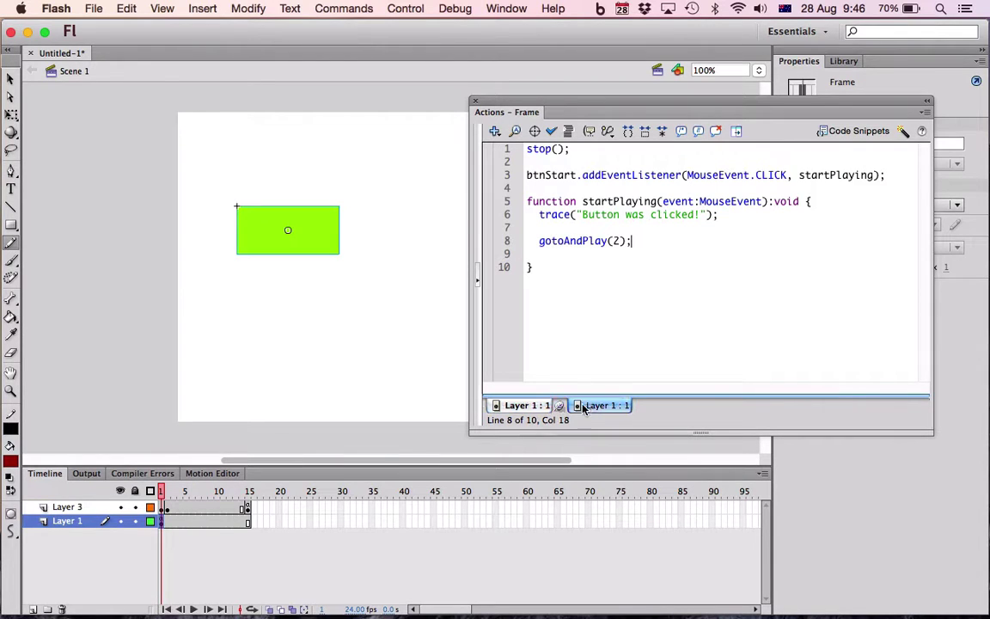
click(561, 406)
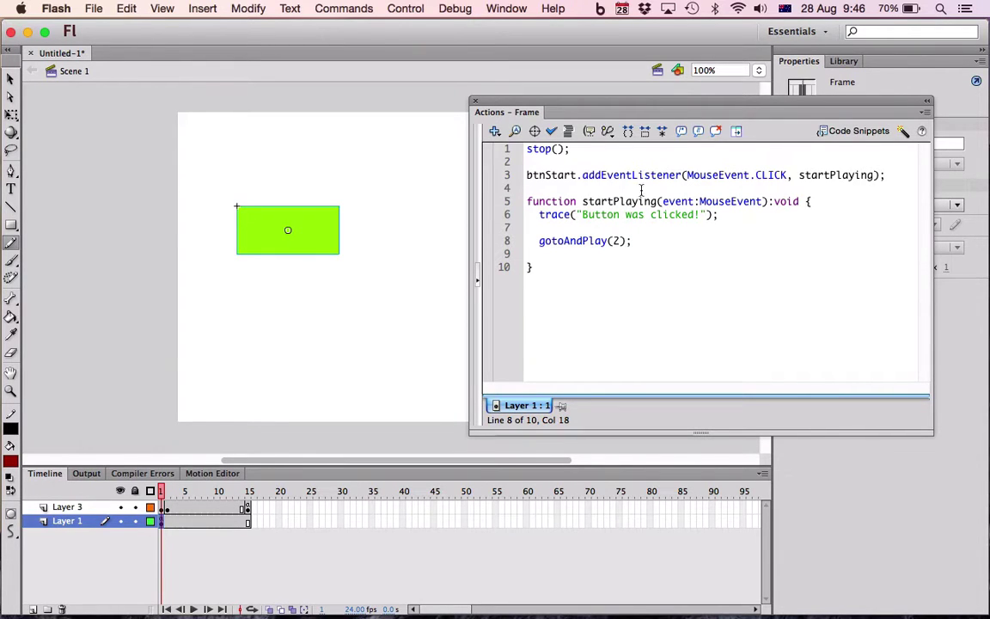
click(176, 490)
mouse_move(178, 491)
mouse_down()
mouse_move(217, 503)
mouse_move(147, 473)
mouse_up()
click(561, 408)
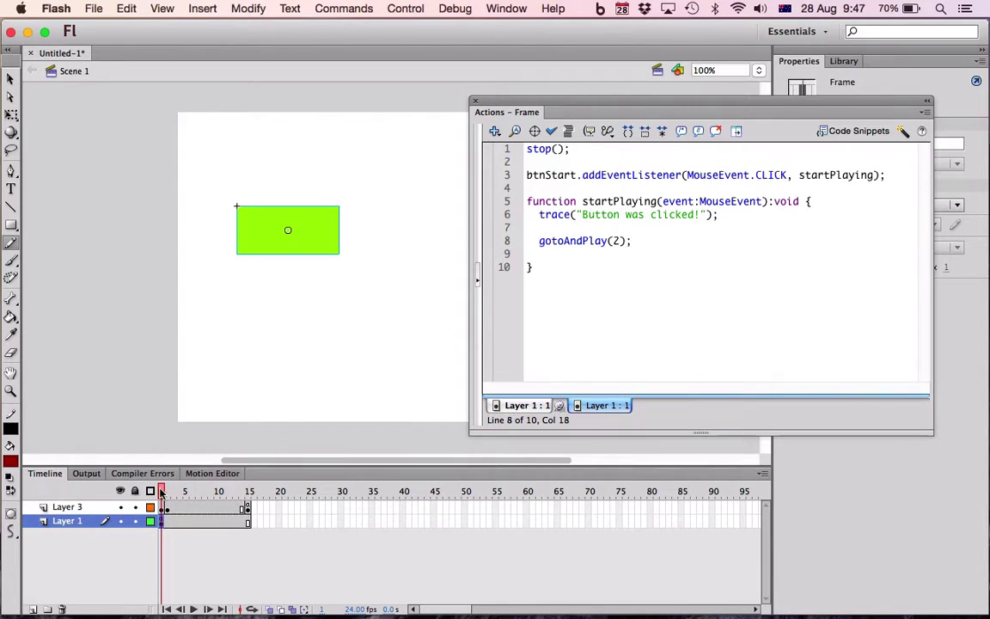
mouse_move(168, 492)
mouse_down()
mouse_move(238, 490)
mouse_move(140, 490)
mouse_up()
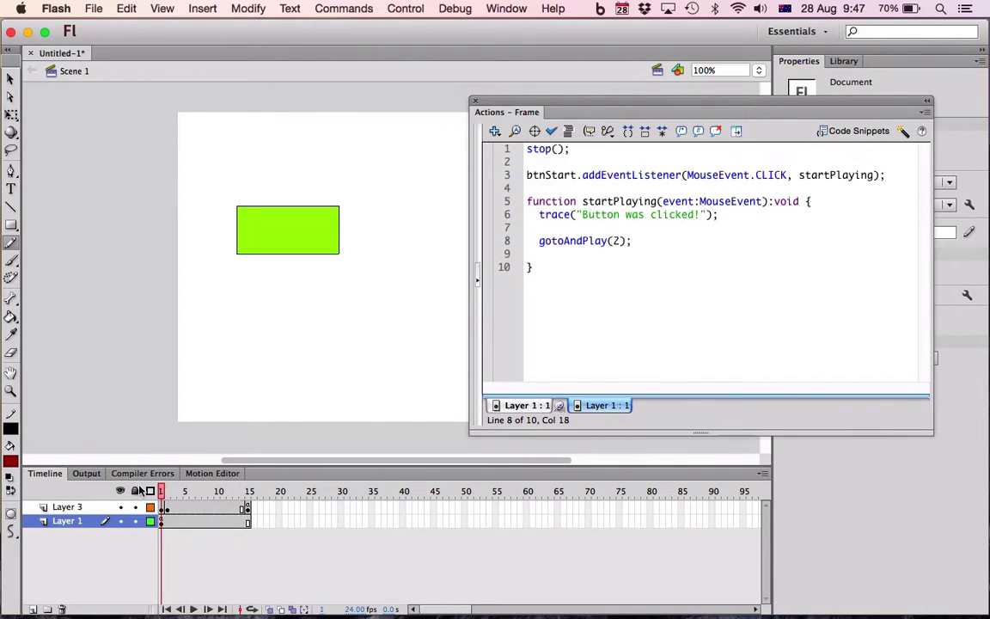
Test-run the movie, clicking the green button twice to check the trace and animation.
key(super+Return)
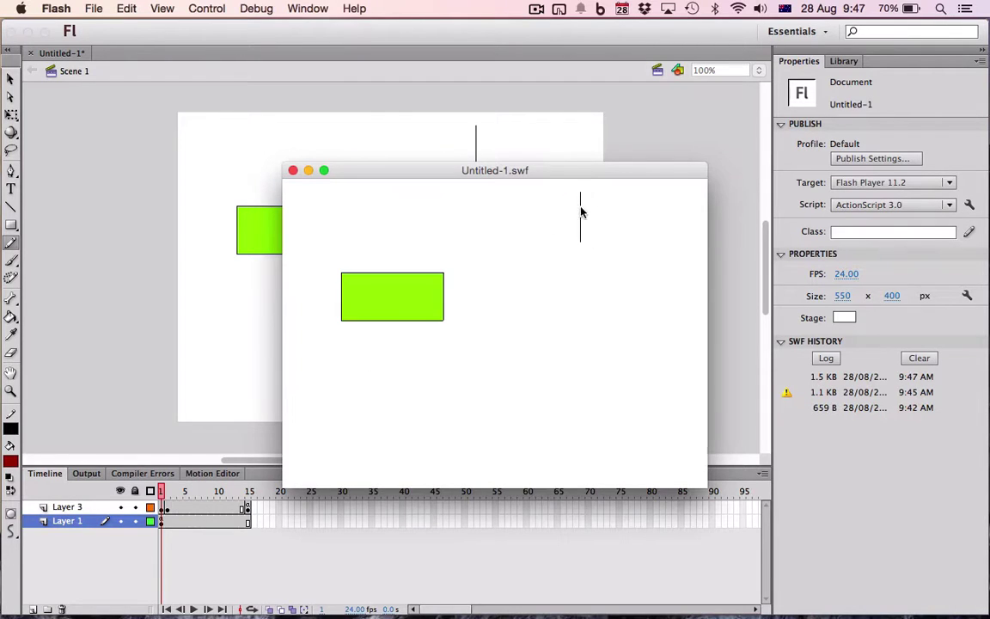
click(405, 304)
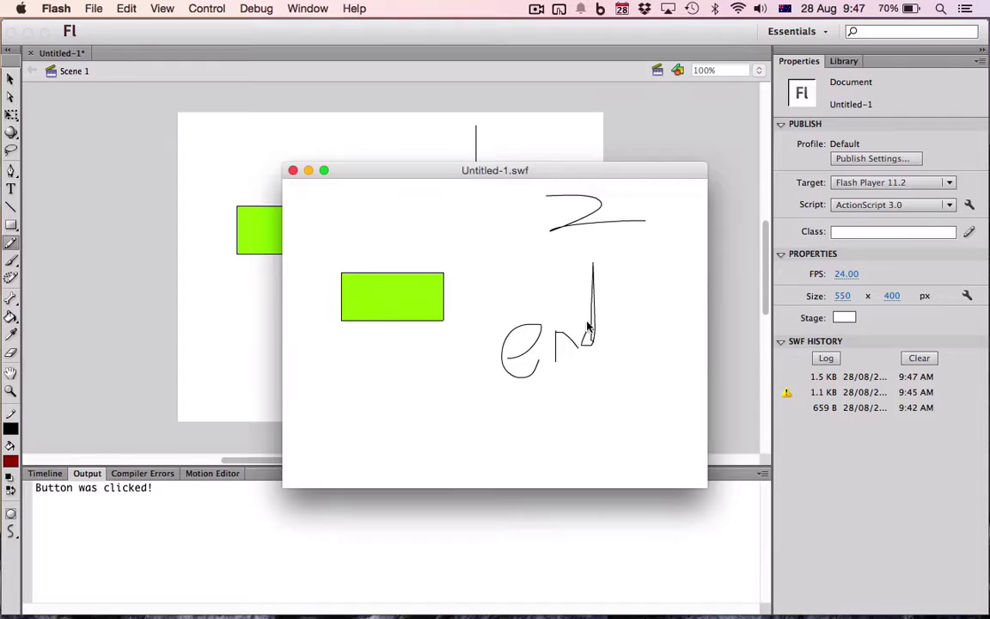
click(418, 308)
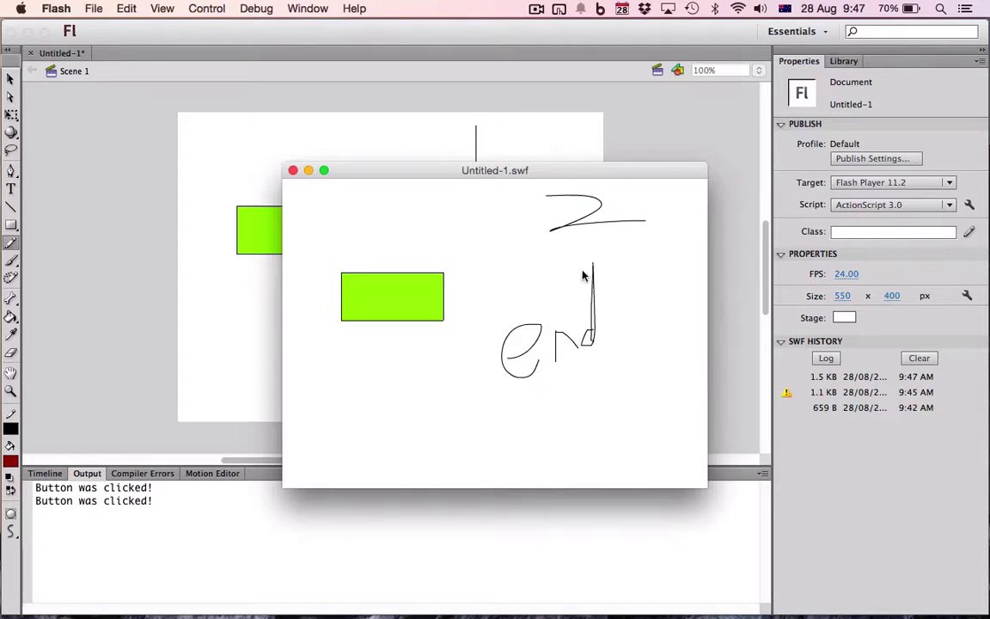
click(43, 474)
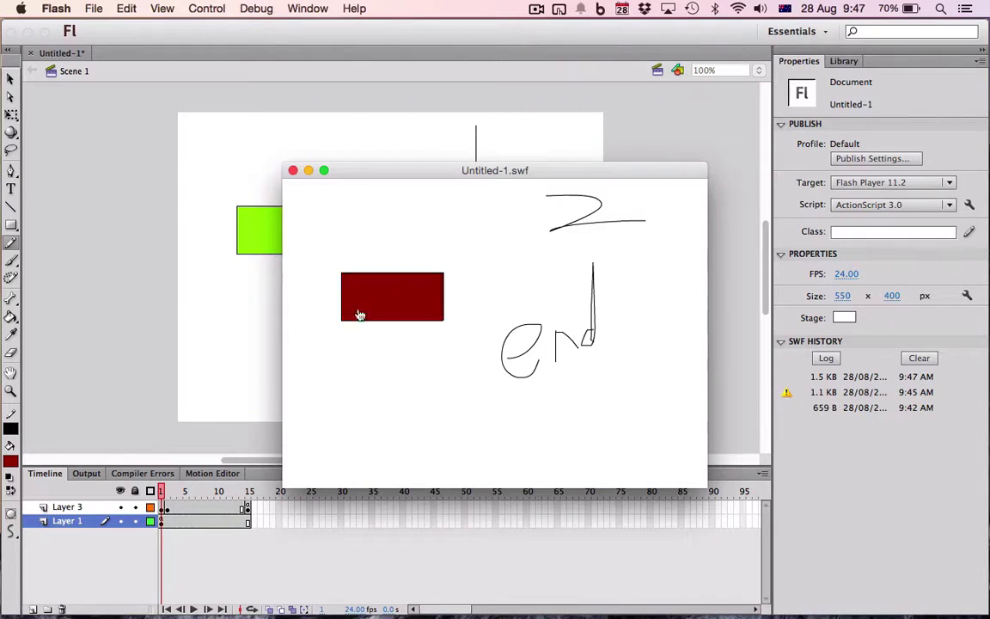
click(292, 171)
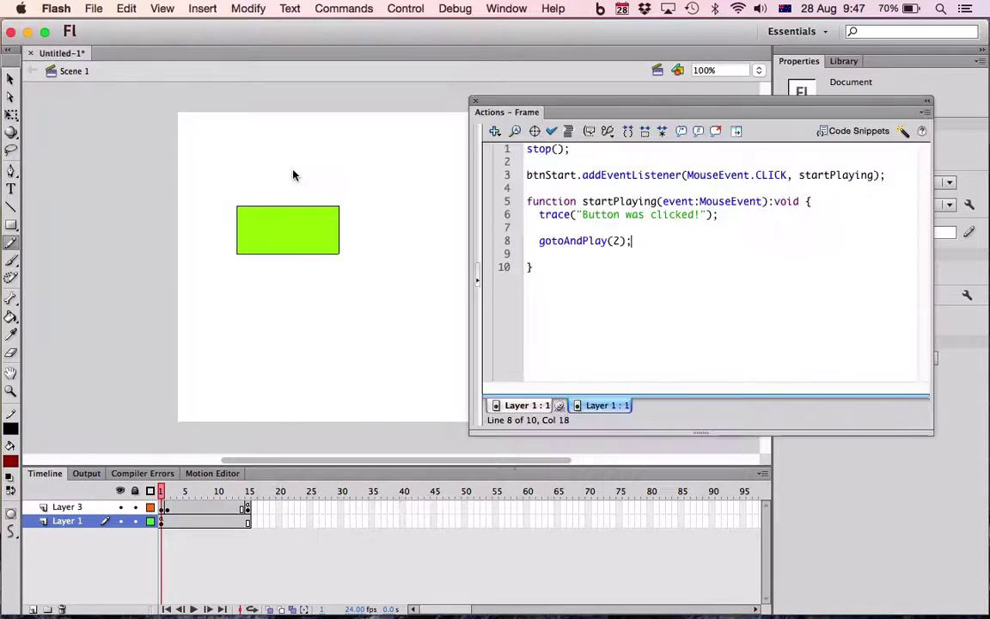